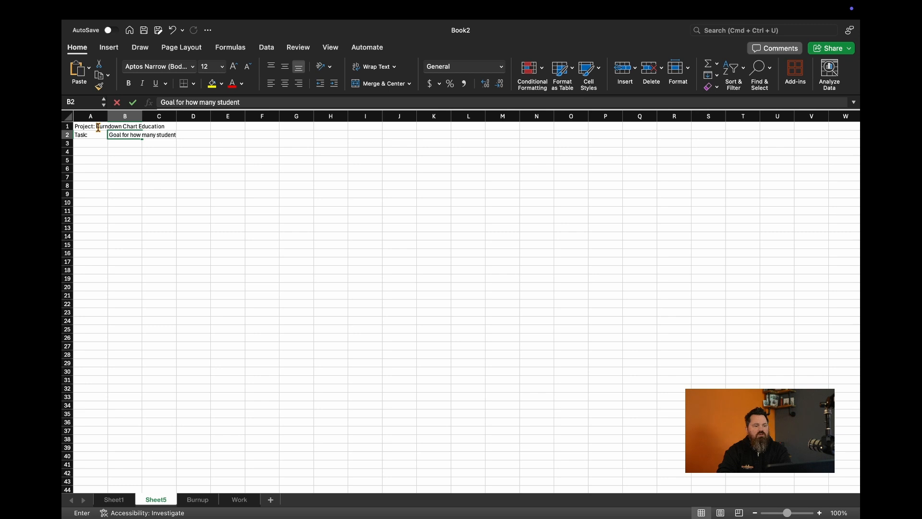
# Complete the task description in B2 as "Goal for how many students we want to teach how to build a burndown chart by the end of July"
pyautogui.write('s we want')
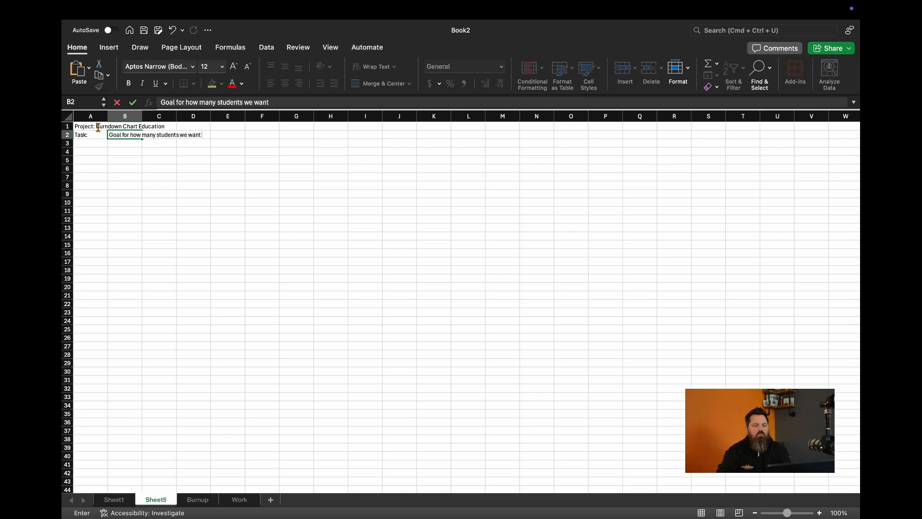
pyautogui.write(' to teach')
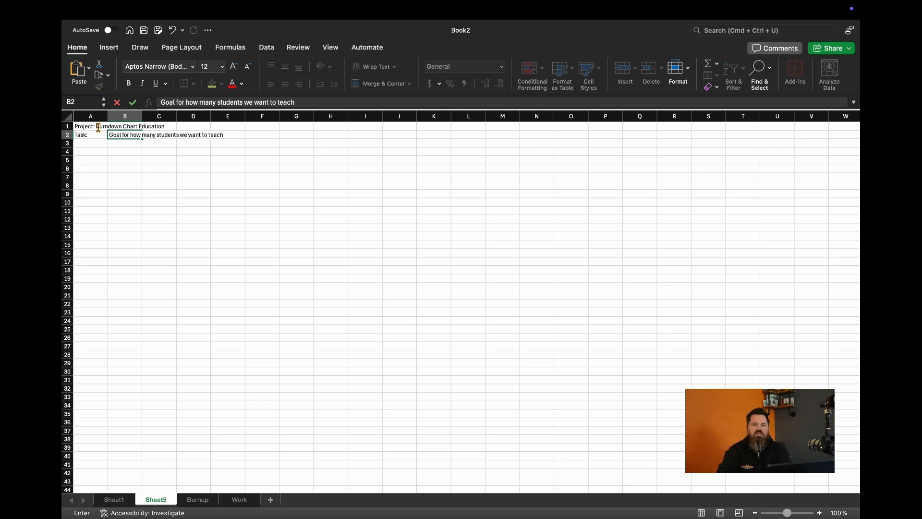
pyautogui.write(' how to build')
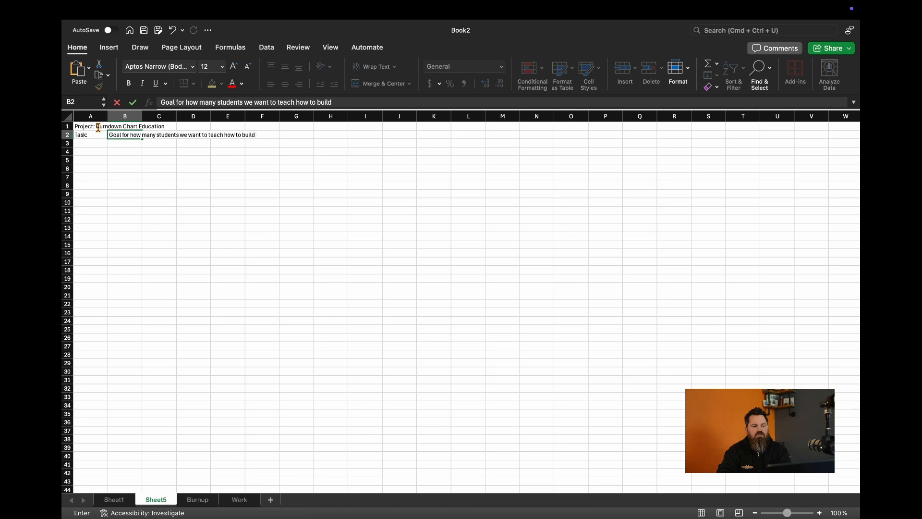
pyautogui.write(' a b')
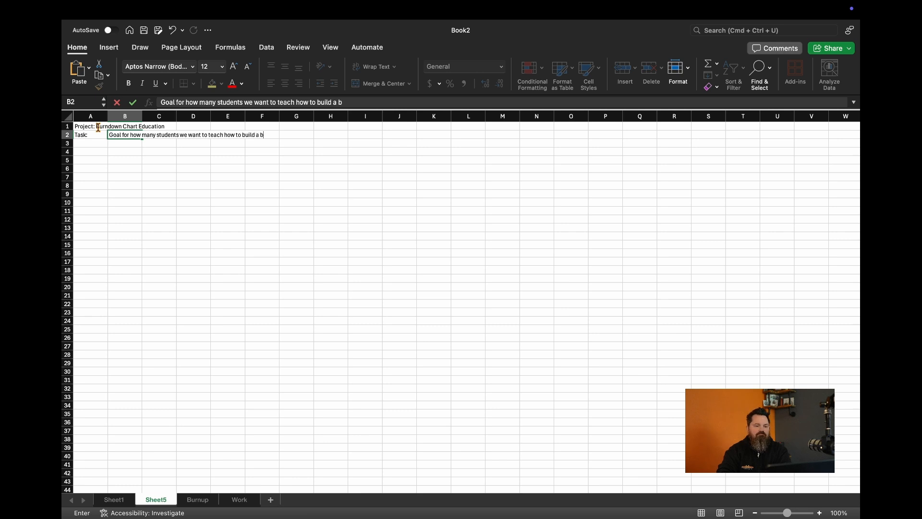
pyautogui.write('urndown cha')
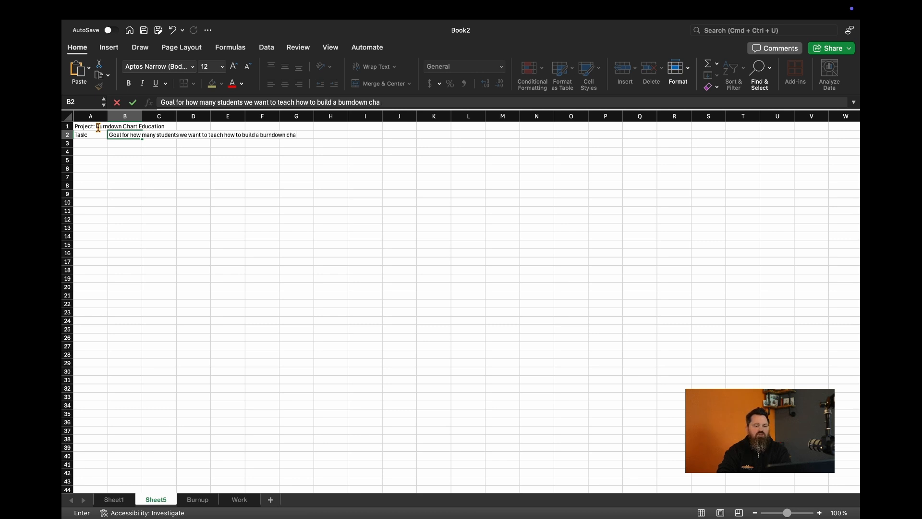
pyautogui.write('rt by the end of July')
pyautogui.press('Return')
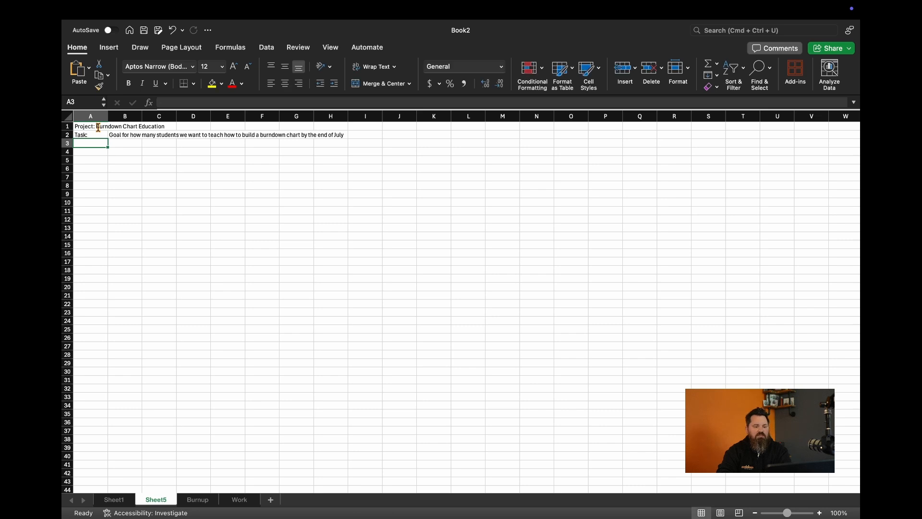
# Add a "Measure of work:" label in A3 with "# of Students" beside it in B3
pyautogui.write('Measure wo')
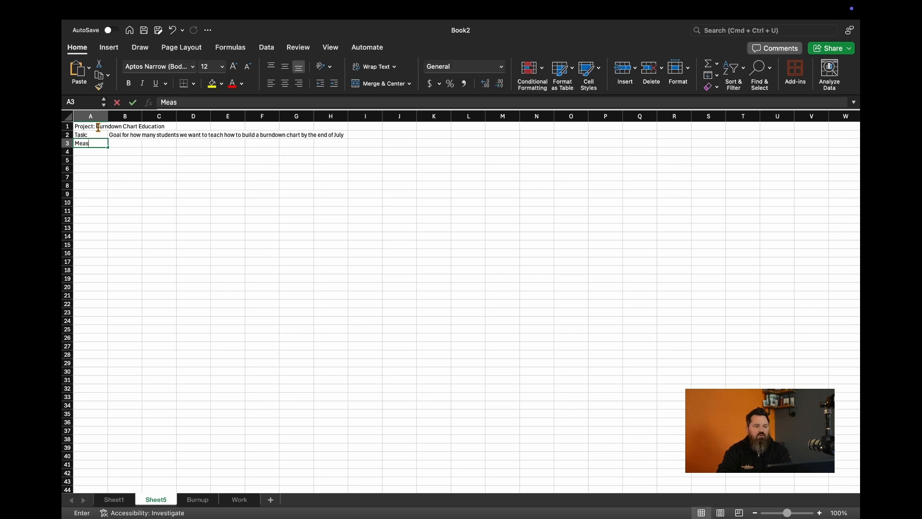
pyautogui.press('BackSpace')
pyautogui.press('BackSpace')
pyautogui.write('of work:')
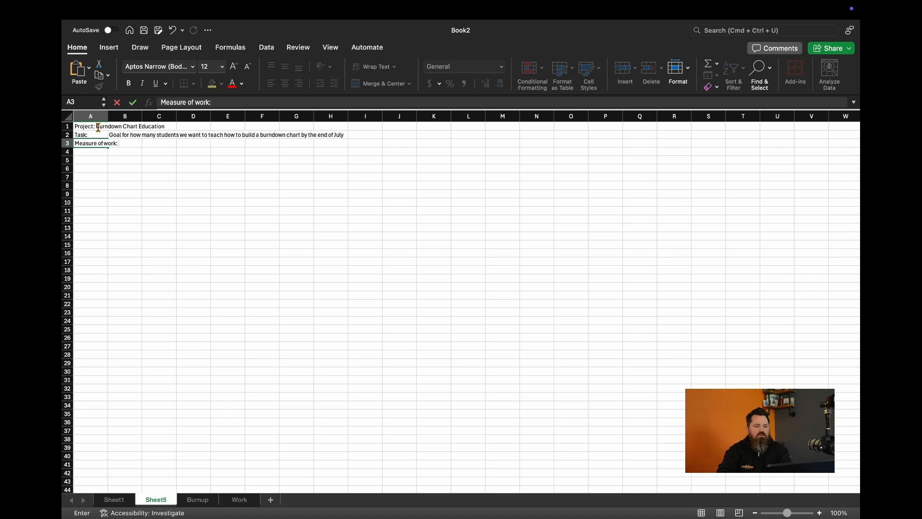
pyautogui.press('Tab')
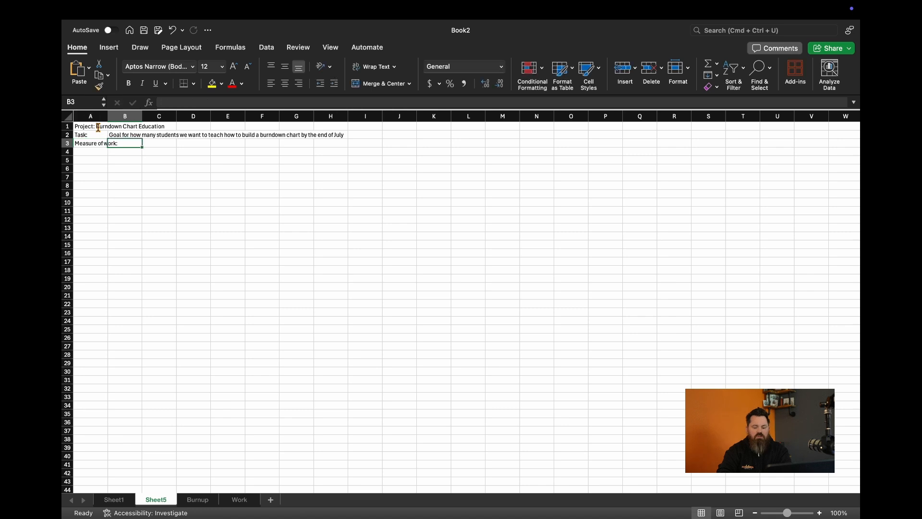
pyautogui.write('# of Sut')
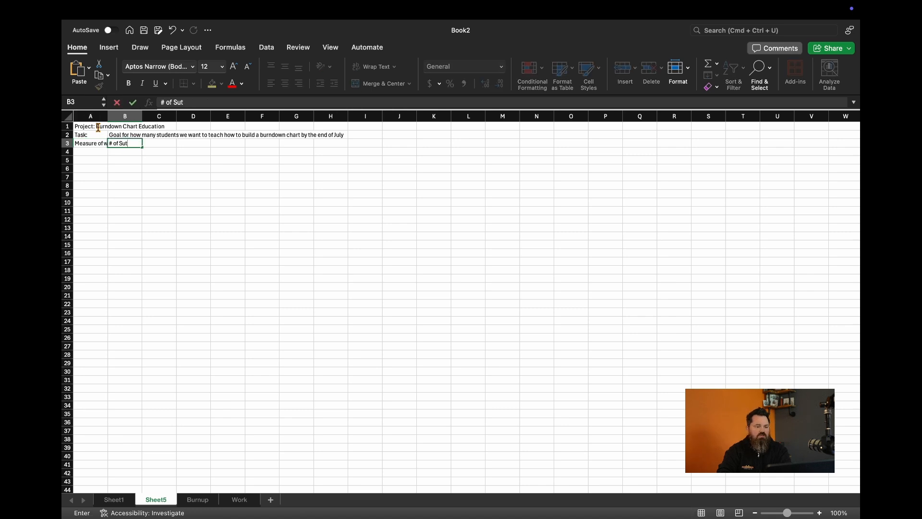
pyautogui.press('BackSpace')
pyautogui.press('BackSpace')
pyautogui.write('tudents')
pyautogui.press('Return')
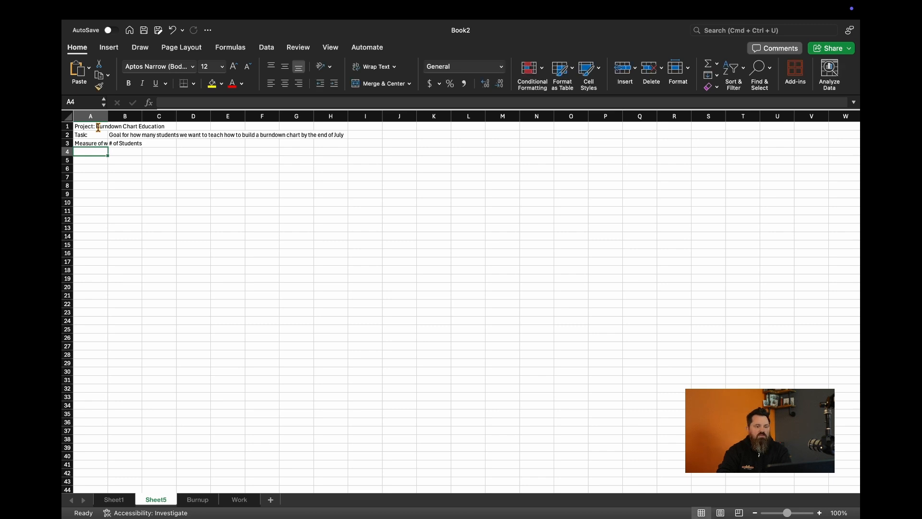
# Add a "Goal:" label in A4 with the value 300 in B4
pyautogui.write('Goal:')
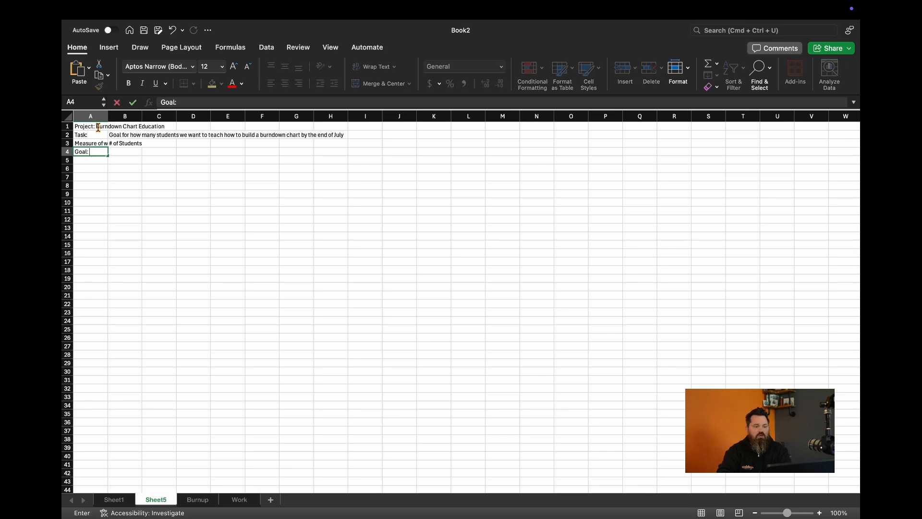
pyautogui.press('Tab')
pyautogui.write('300')
pyautogui.press('Return')
pyautogui.press('Return')
pyautogui.press('Return')
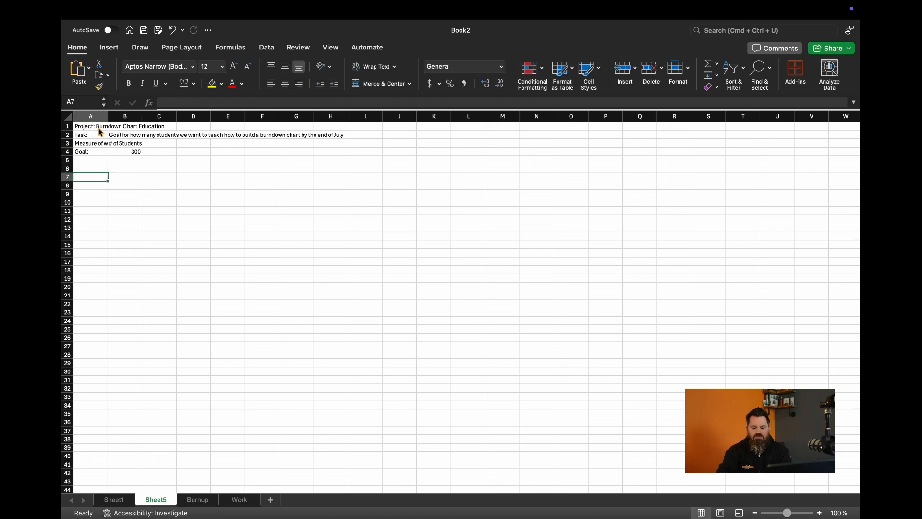
# Enter the table headers "Date:", "# of Students" and "Remaining Students" across row 7, starting in column A
pyautogui.write('Date:')
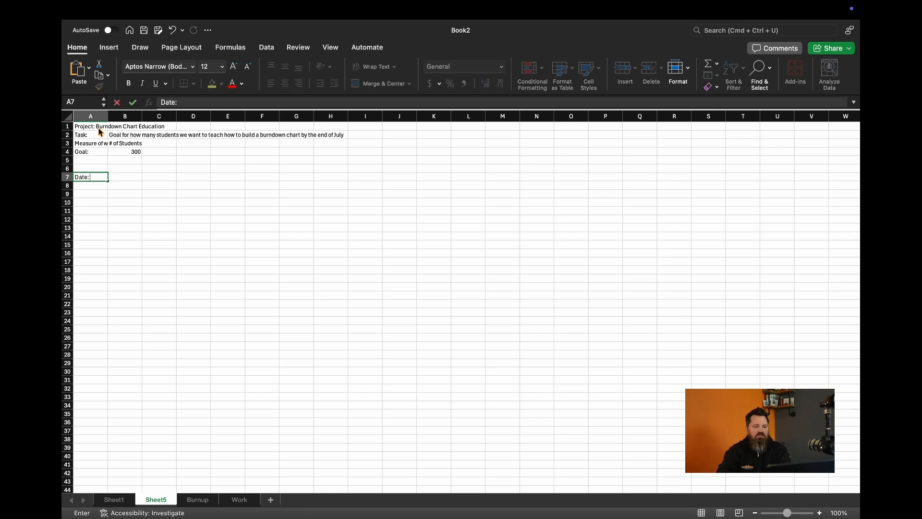
pyautogui.press('Tab')
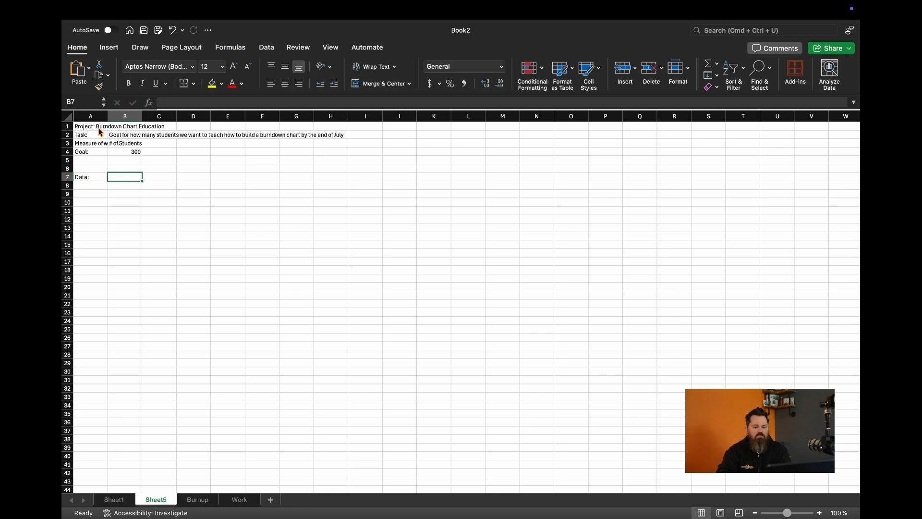
pyautogui.write('# of S')
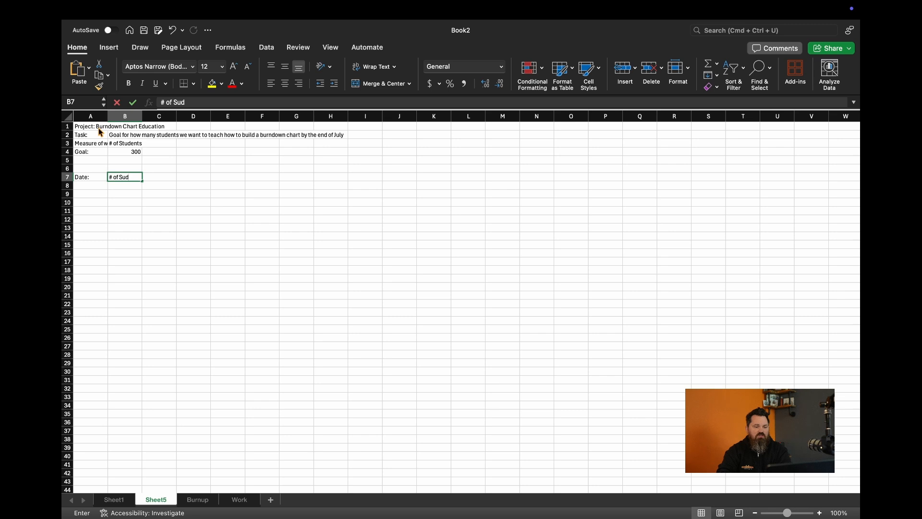
pyautogui.write('tudents')
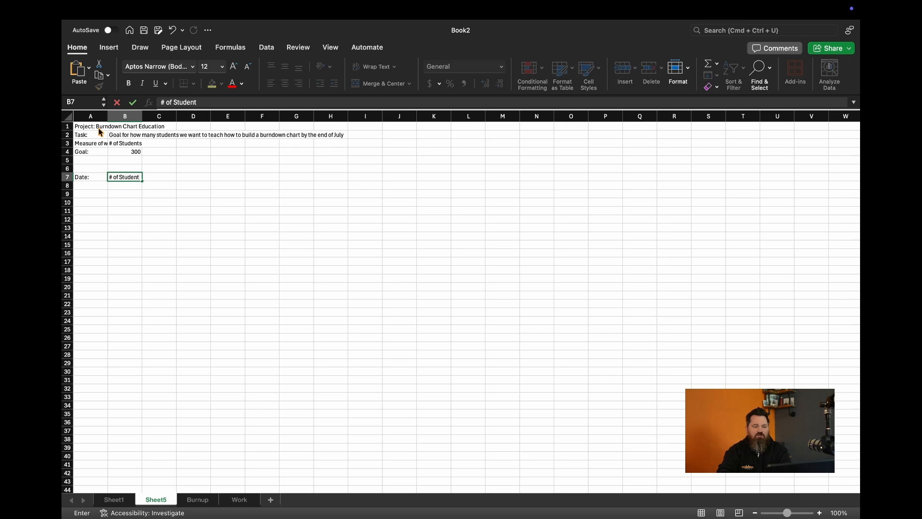
pyautogui.press('Tab')
pyautogui.write('Remaining Students')
pyautogui.press('Return')
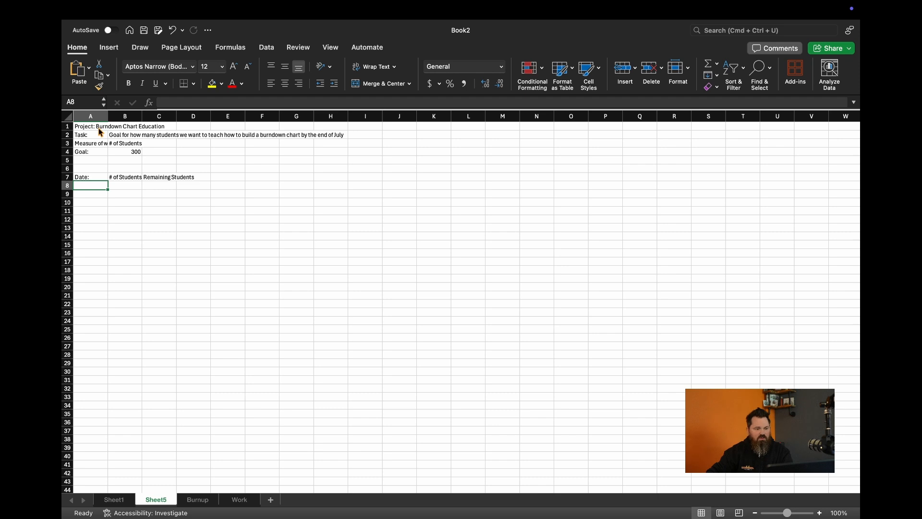
# Widen columns B and C so the "# of Students" and "Remaining Students" headers fit
pyautogui.hscroll(1, 100, 130)
pyautogui.click(98, 116)
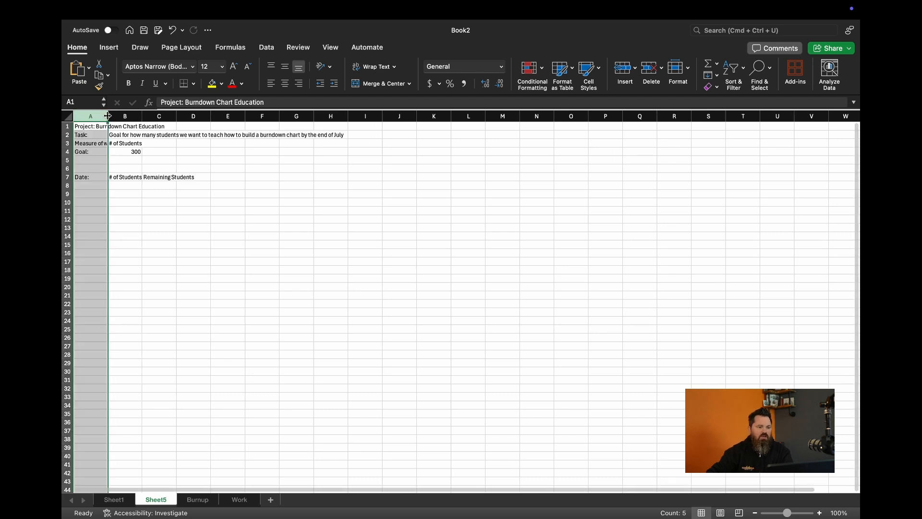
pyautogui.click(139, 115)
pyautogui.moveTo(143, 115); pyautogui.dragTo(212, 116)
pyautogui.click(190, 115)
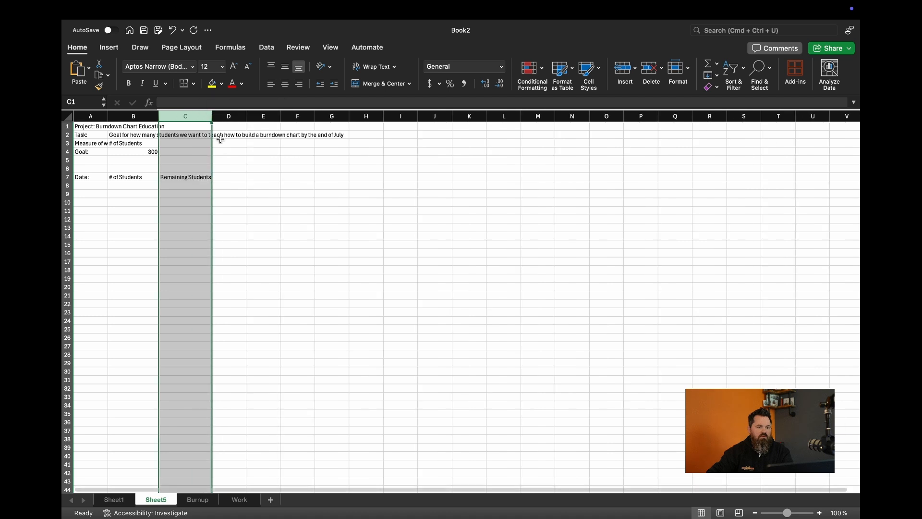
pyautogui.click(264, 228)
# Enter 1.1.25 as the first date in cell A8
pyautogui.click(89, 185)
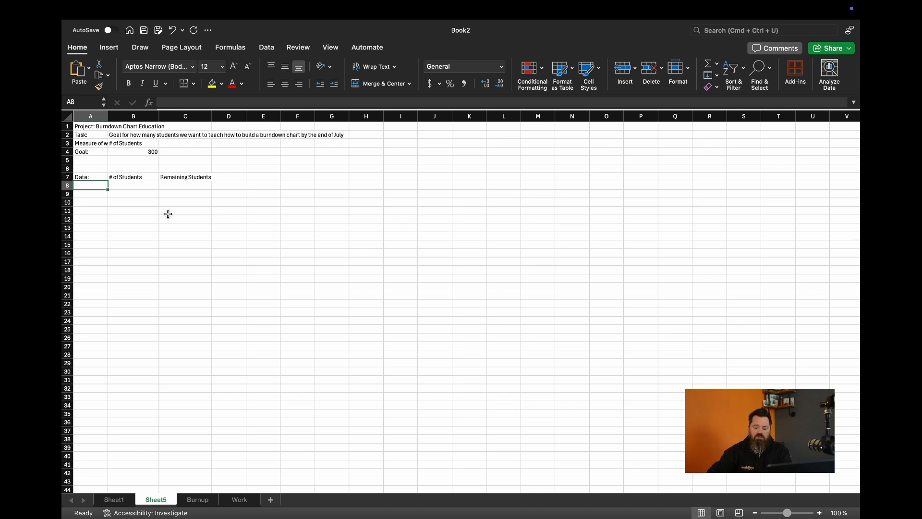
pyautogui.write('1')
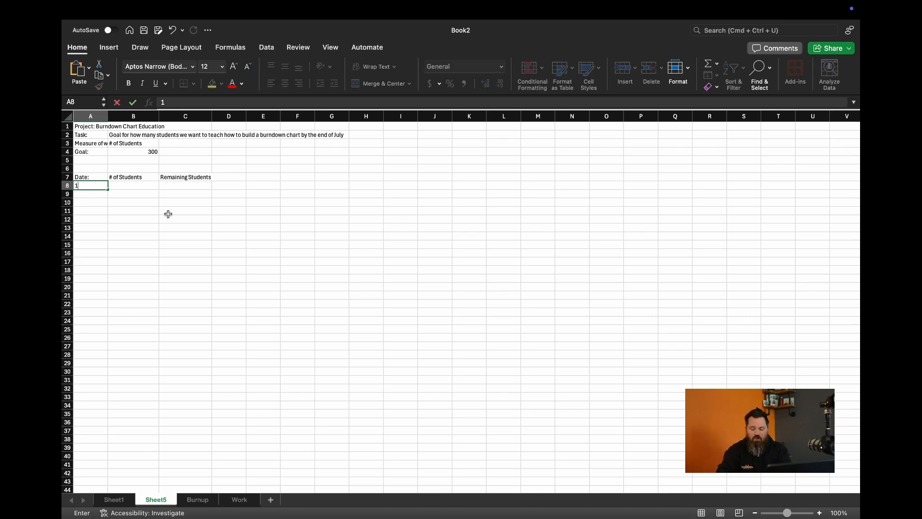
pyautogui.write('.1.25')
pyautogui.press('Return')
# Replace the first date in A8 with 1/1/2025, using slashes
pyautogui.click(92, 186)
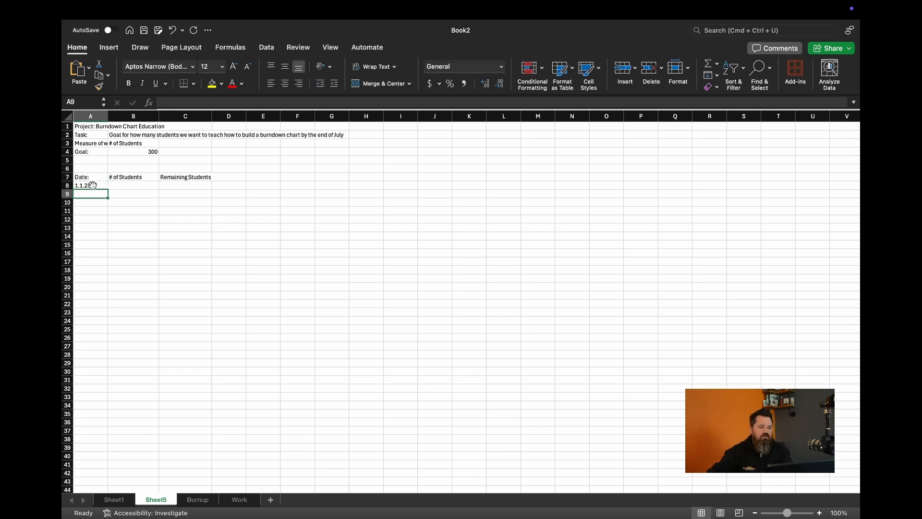
pyautogui.write('1//1')
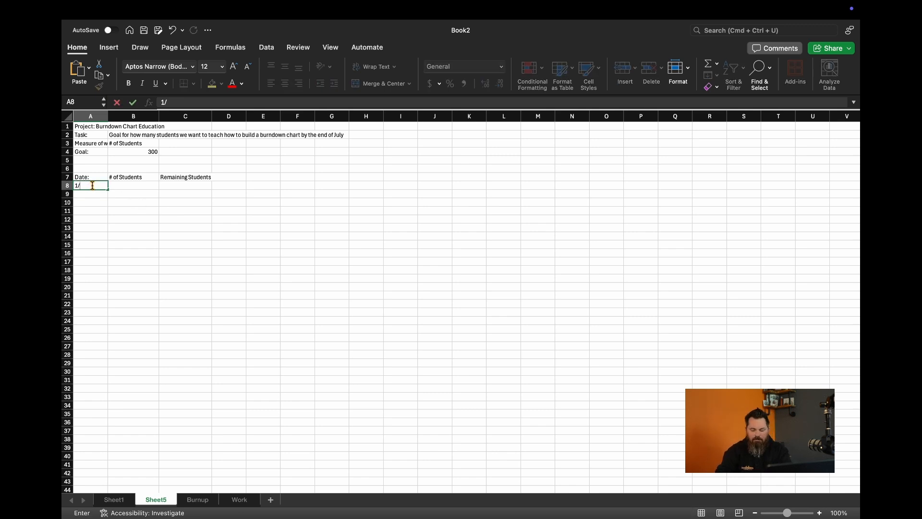
pyautogui.press('BackSpace')
pyautogui.press('BackSpace')
pyautogui.write('1/')
pyautogui.write('2025')
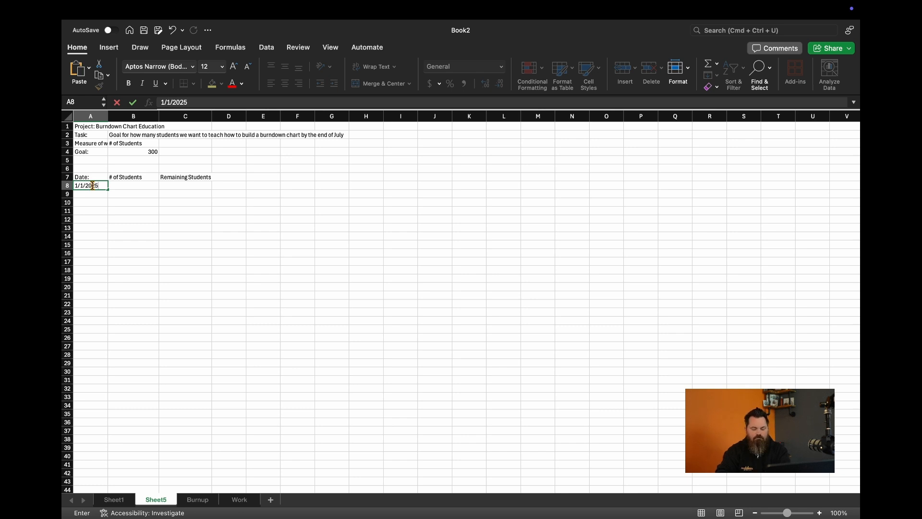
pyautogui.press('Return')
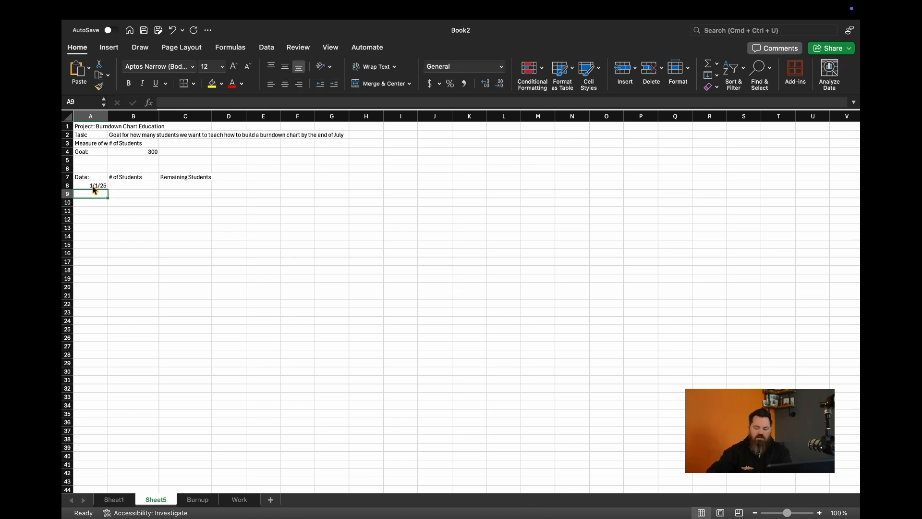
# Enter the formula =A8+1 in A9 to calculate the second date from the first
pyautogui.write('=')
pyautogui.hscroll(1, 84, 189)
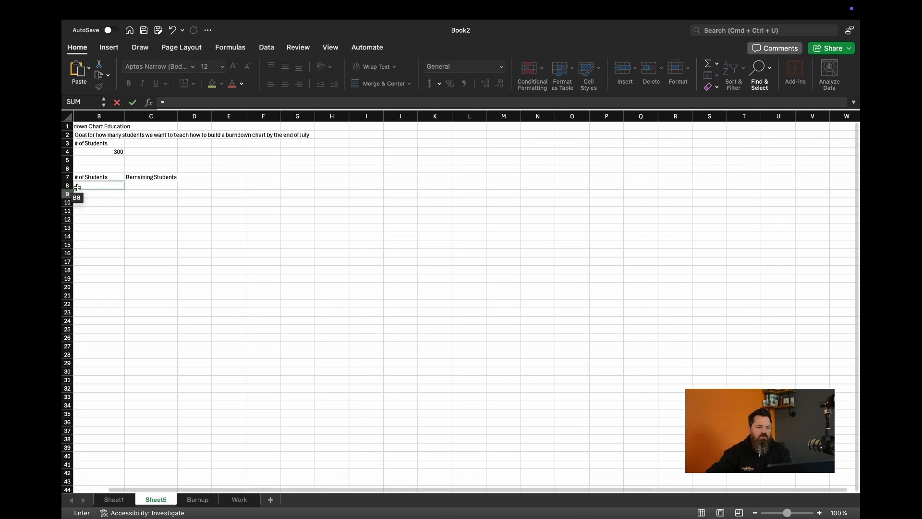
pyautogui.hscroll(-1, 77, 187)
pyautogui.click(100, 187)
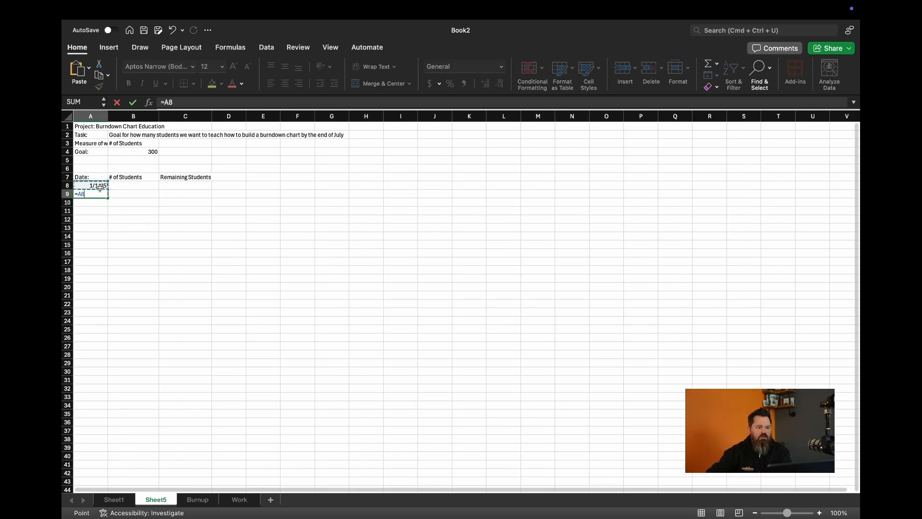
pyautogui.write('+1')
pyautogui.press('Return')
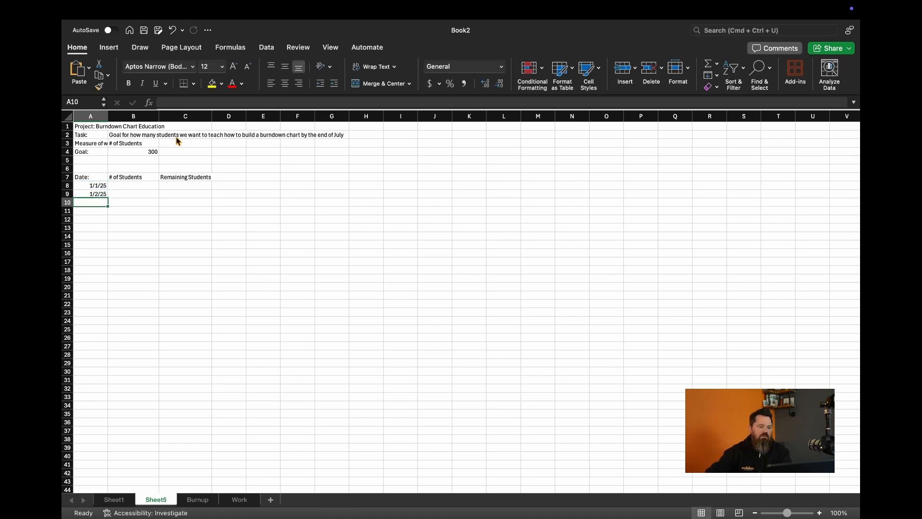
# Change the A9 formula to =A8+7 for weekly dates and fill it down column A through row 39
pyautogui.click(99, 194)
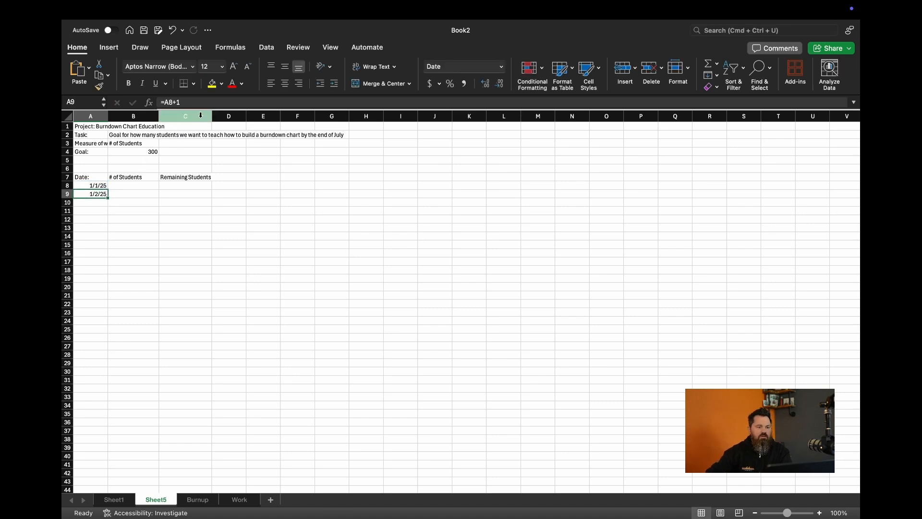
pyautogui.click(196, 103)
pyautogui.press('BackSpace')
pyautogui.write('7')
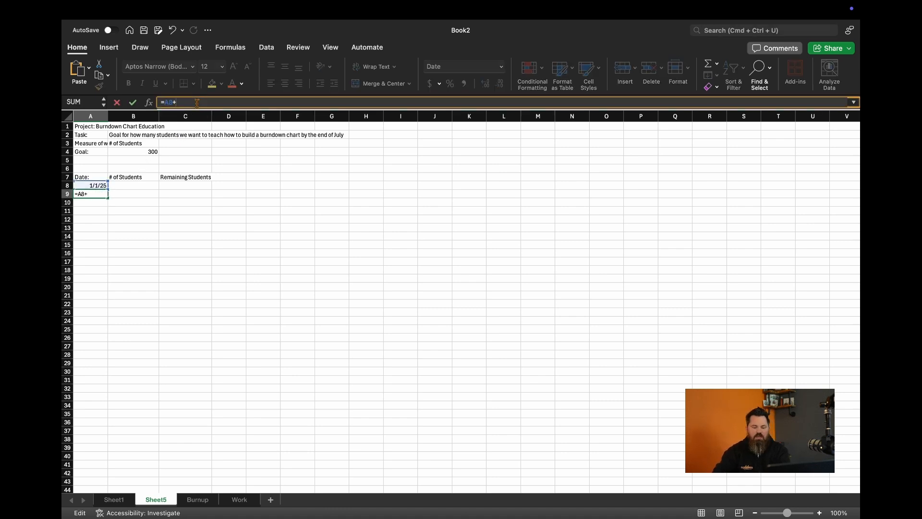
pyautogui.press('Return')
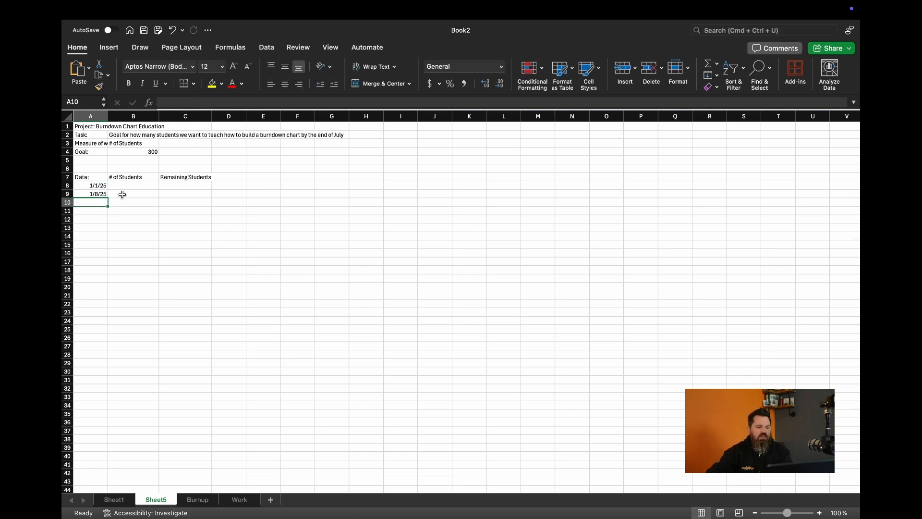
pyautogui.click(101, 194)
pyautogui.moveTo(110, 198); pyautogui.dragTo(86, 450)
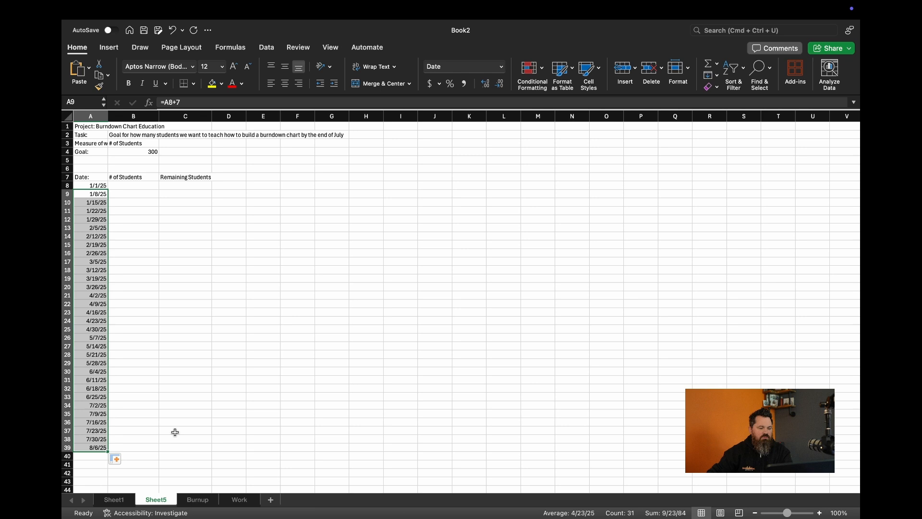
# Clear the contents of A39, removing the August date from the end of the weekly list
pyautogui.click(93, 447)
pyautogui.click(92, 446)
pyautogui.rightClick(93, 448)
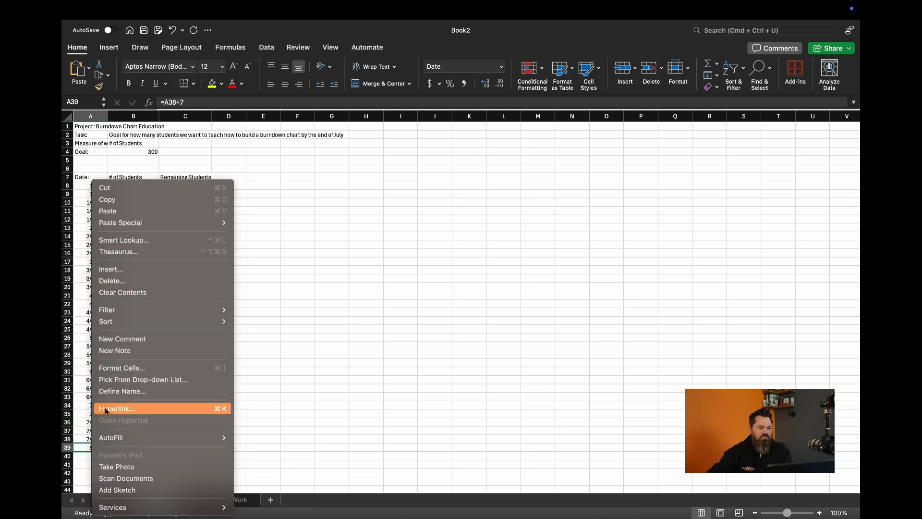
pyautogui.click(126, 297)
pyautogui.click(224, 380)
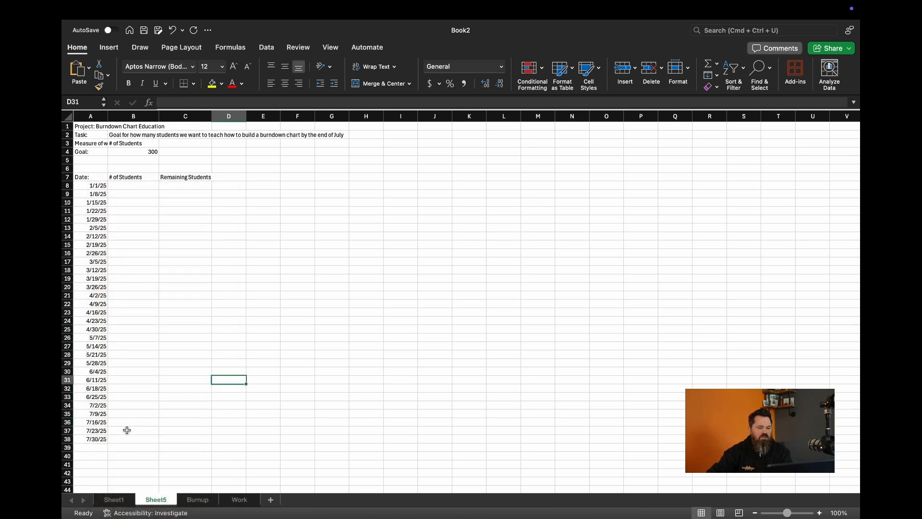
# Enter 300 as the starting # of Students value in B8, beside the 1/1/25 date
pyautogui.click(139, 187)
pyautogui.write('300')
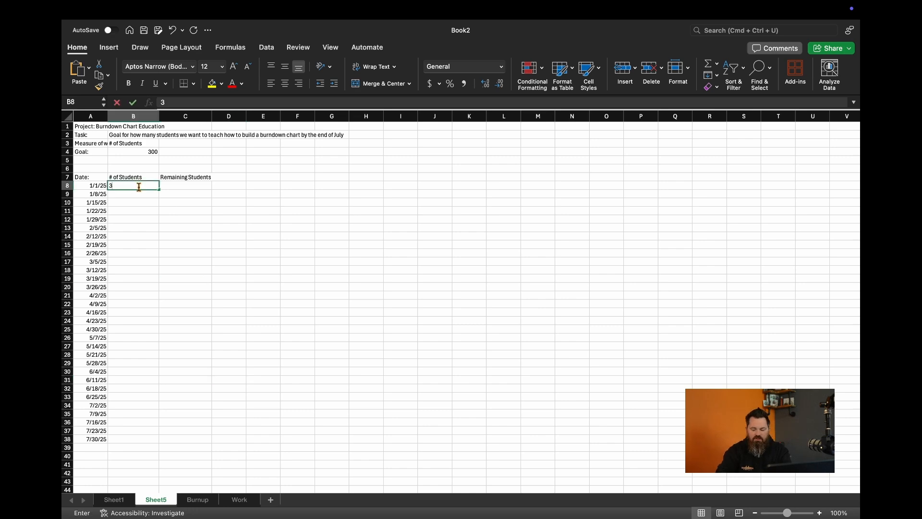
pyautogui.press('Return')
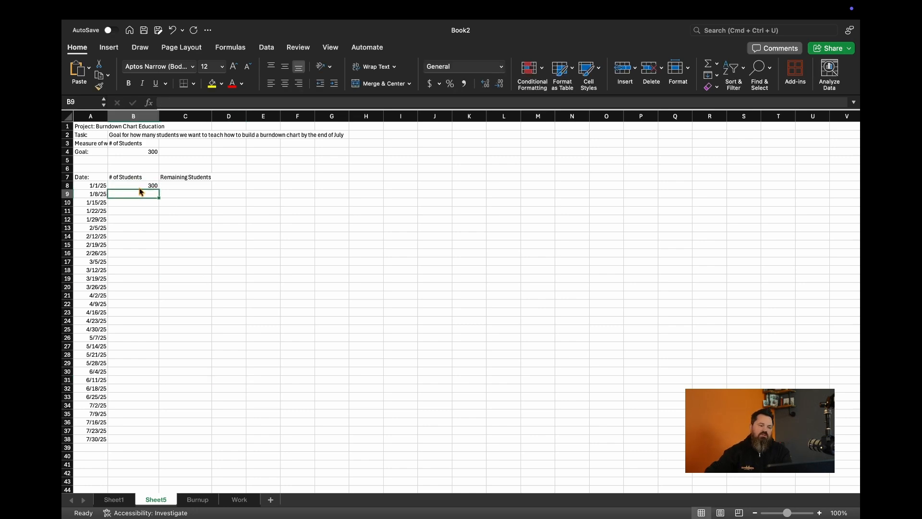
# Enter the formula =B8-10 in B9 and fill it down the # of Students column through row 38
pyautogui.hscroll(1, 147, 204)
pyautogui.scroll(-1, 146, 204)
pyautogui.hscroll(-1, 151, 206)
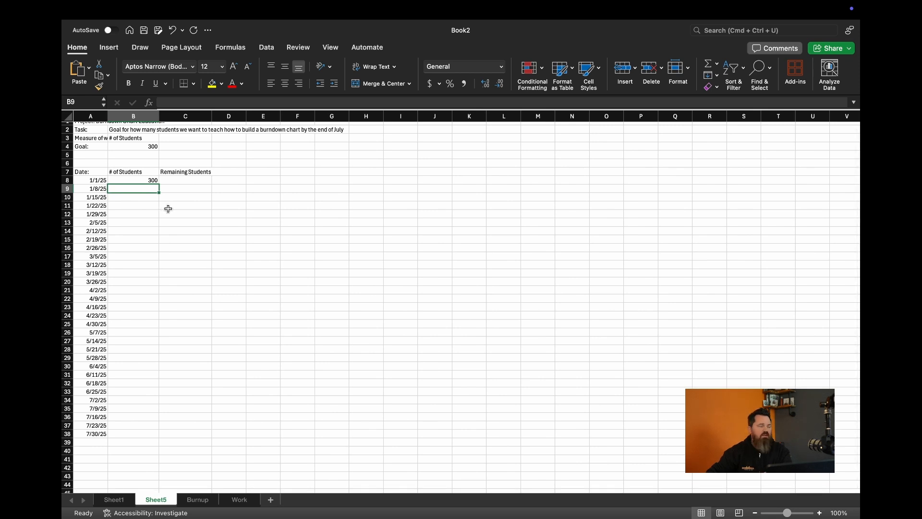
pyautogui.scroll(-1, 134, 209)
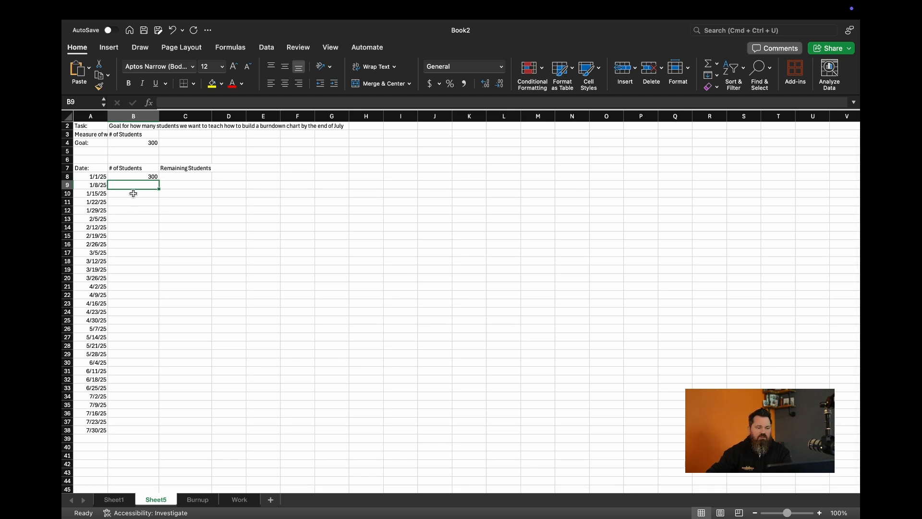
pyautogui.write('=')
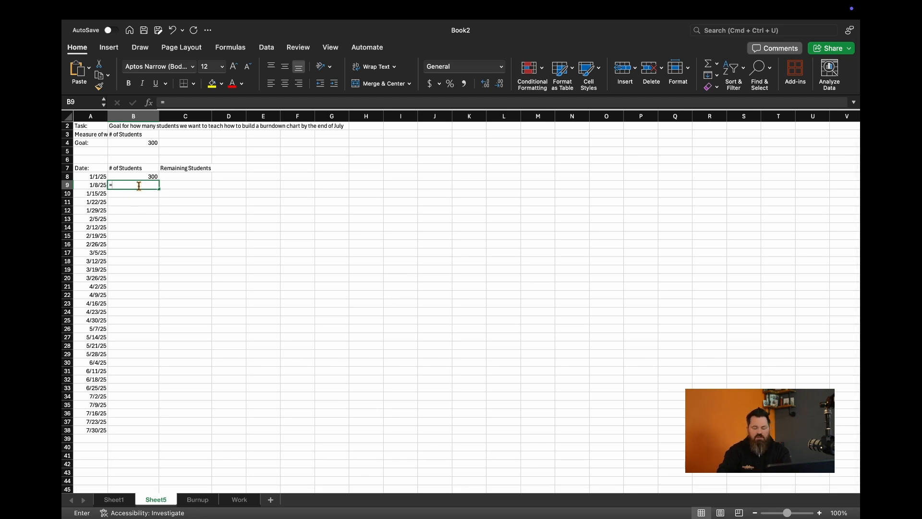
pyautogui.click(143, 177)
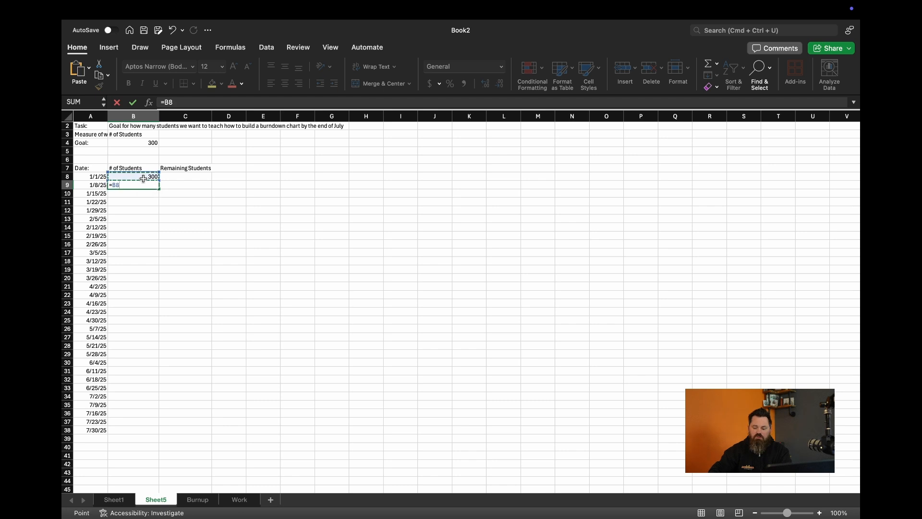
pyautogui.write('-10')
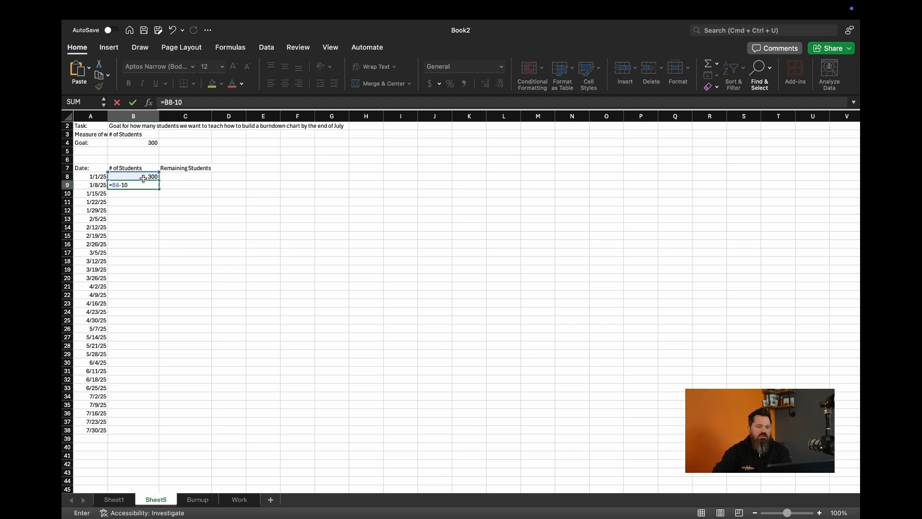
pyautogui.press('Return')
pyautogui.click(157, 184)
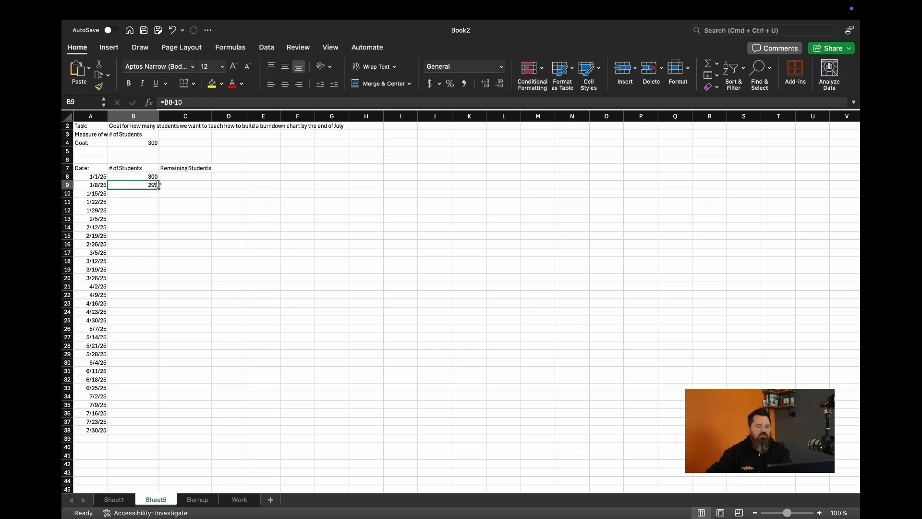
pyautogui.moveTo(158, 188); pyautogui.dragTo(130, 428)
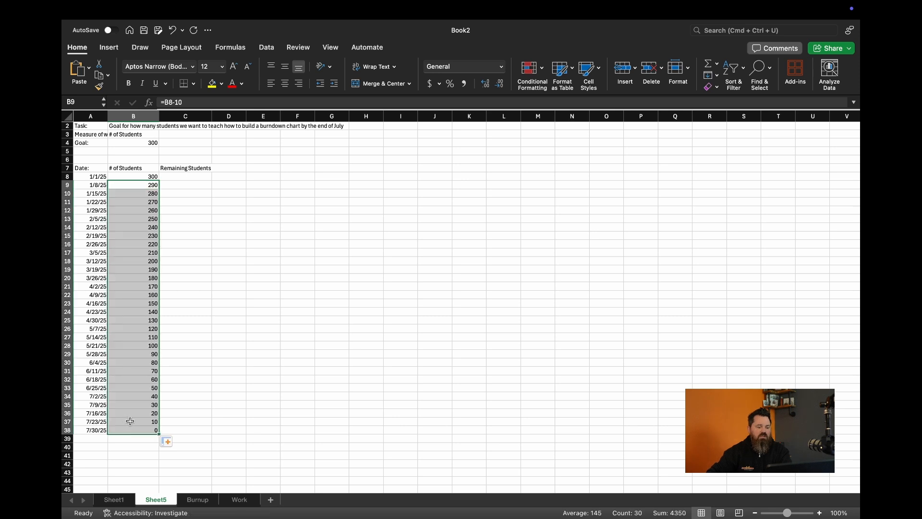
pyautogui.click(142, 429)
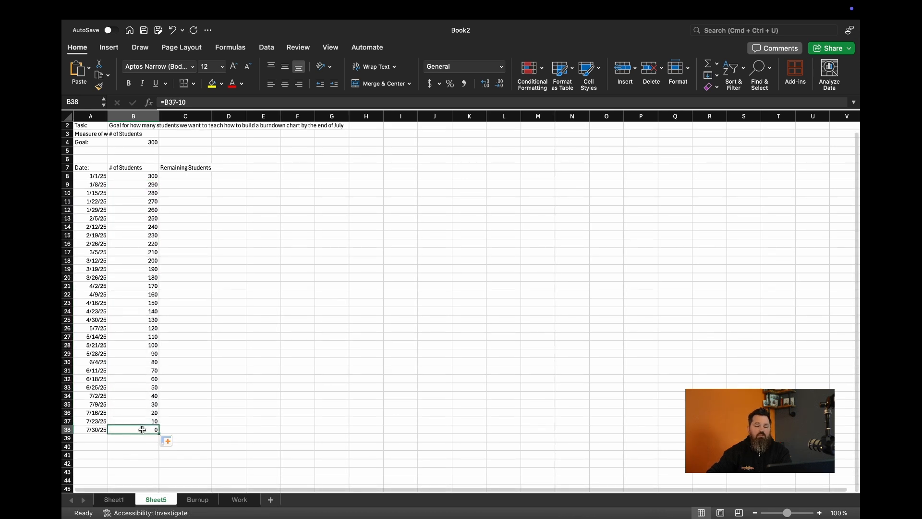
# Enter 300 as the first Remaining Students value in C8
pyautogui.click(189, 176)
pyautogui.write('300')
pyautogui.press('Return')
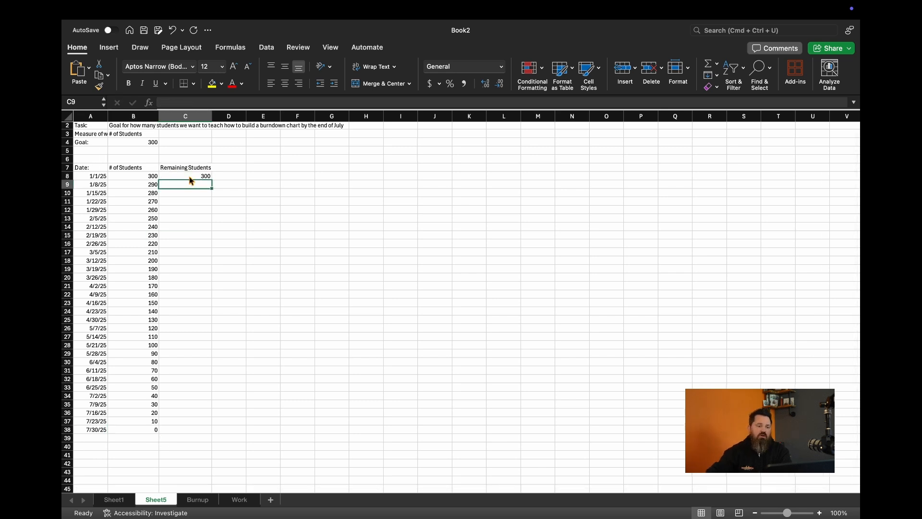
# Center the contents of A8:C38 horizontally
pyautogui.hscroll(1, 190, 181)
pyautogui.moveTo(182, 427); pyautogui.dragTo(86, 175)
pyautogui.press('super+e')
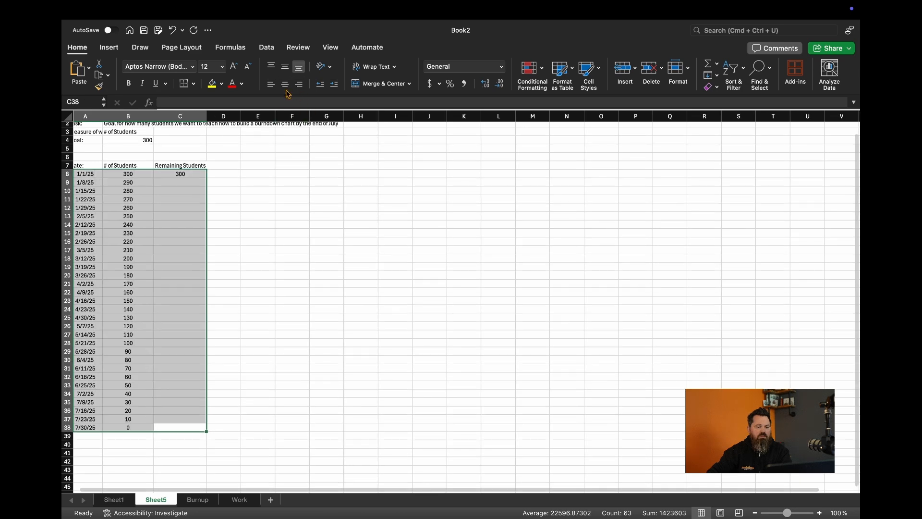
pyautogui.click(281, 204)
pyautogui.hscroll(-1, 281, 204)
pyautogui.scroll(1, 281, 204)
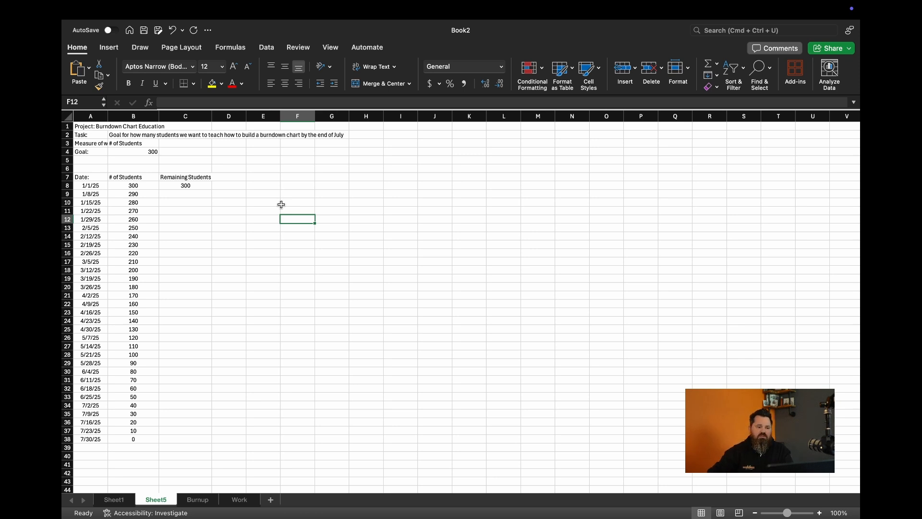
# Insert a 2-D line chart with markers from the table range A7:C38, including its headers
pyautogui.click(286, 237)
pyautogui.moveTo(81, 176); pyautogui.dragTo(181, 440)
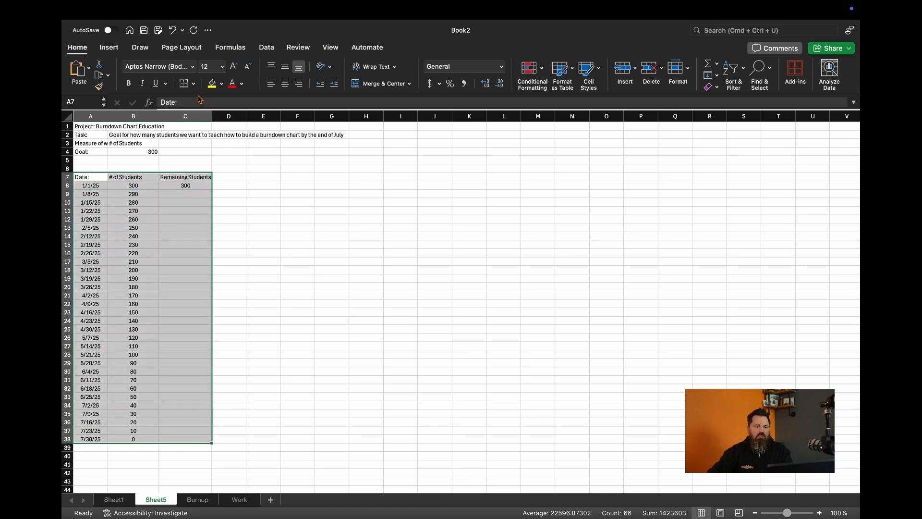
pyautogui.click(109, 47)
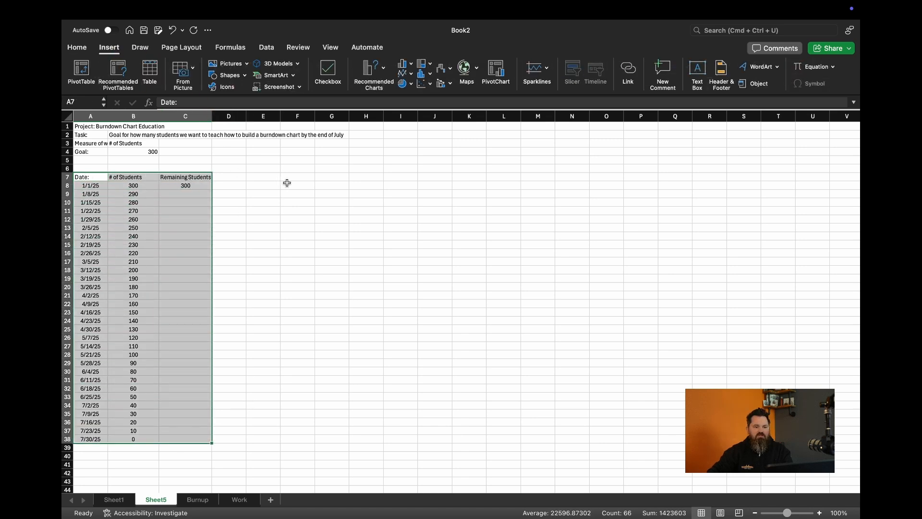
pyautogui.click(411, 74)
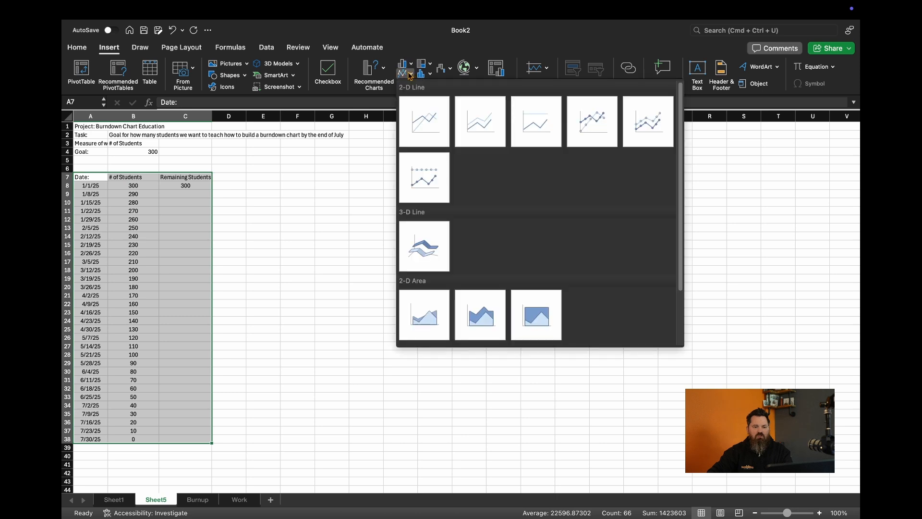
pyautogui.click(587, 129)
pyautogui.scroll(-1, 436, 298)
pyautogui.moveTo(431, 304); pyautogui.dragTo(422, 263)
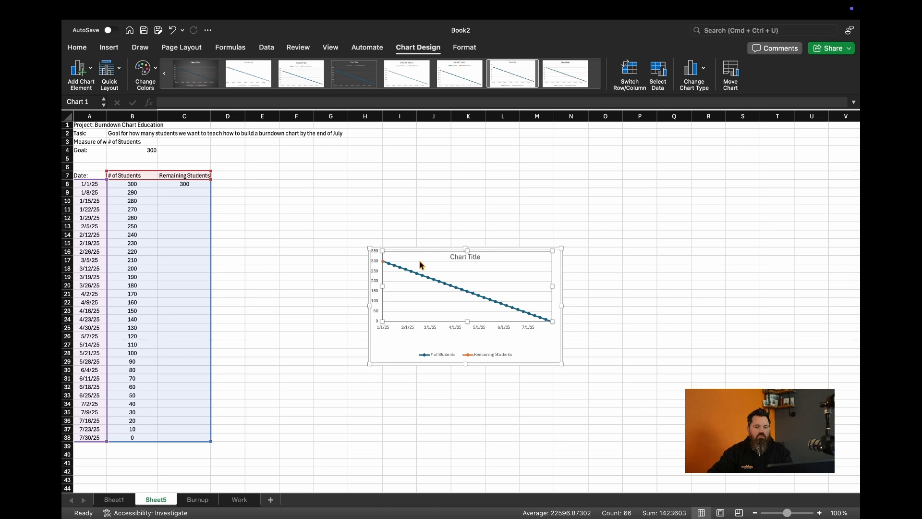
pyautogui.click(437, 280)
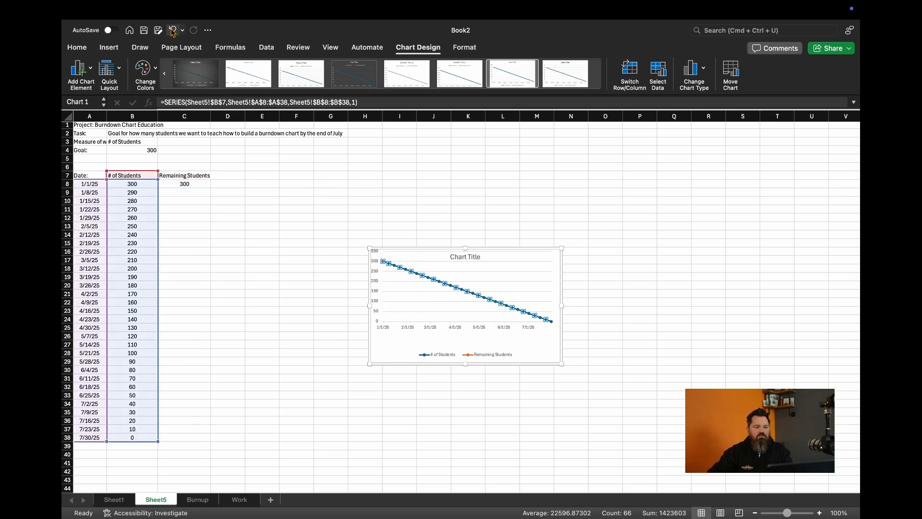
pyautogui.click(172, 30)
# Move the chart beside the data table and enlarge it to span about columns F to Q and rows 7 to 37
pyautogui.click(414, 260)
pyautogui.moveTo(414, 259); pyautogui.dragTo(323, 182)
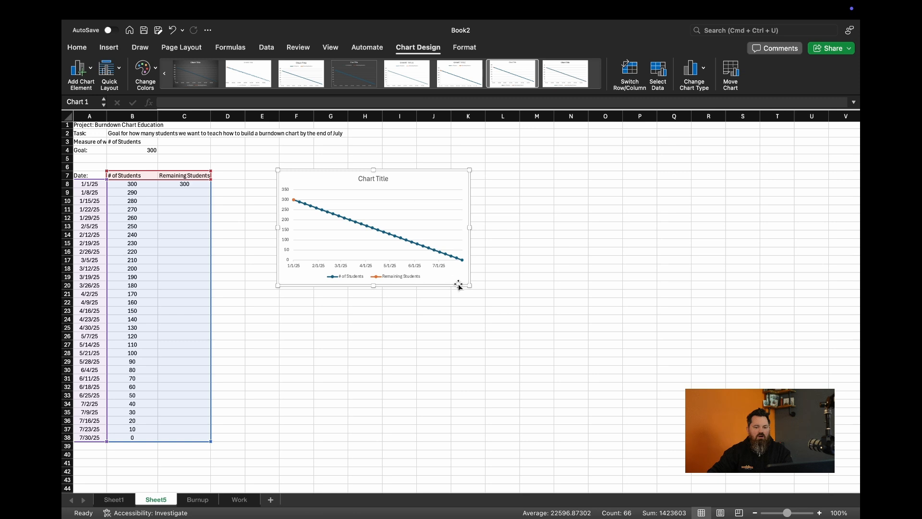
pyautogui.moveTo(468, 285); pyautogui.dragTo(681, 431)
pyautogui.click(729, 333)
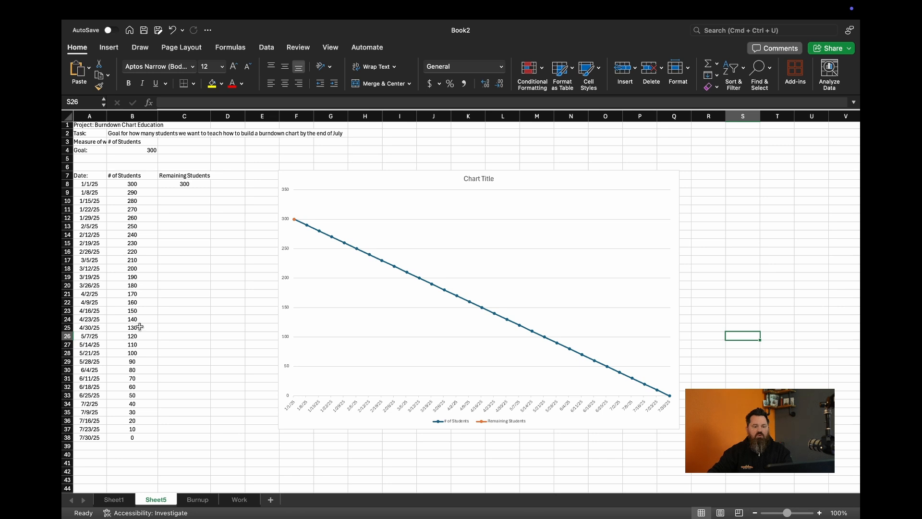
pyautogui.hscroll(1, 113, 384)
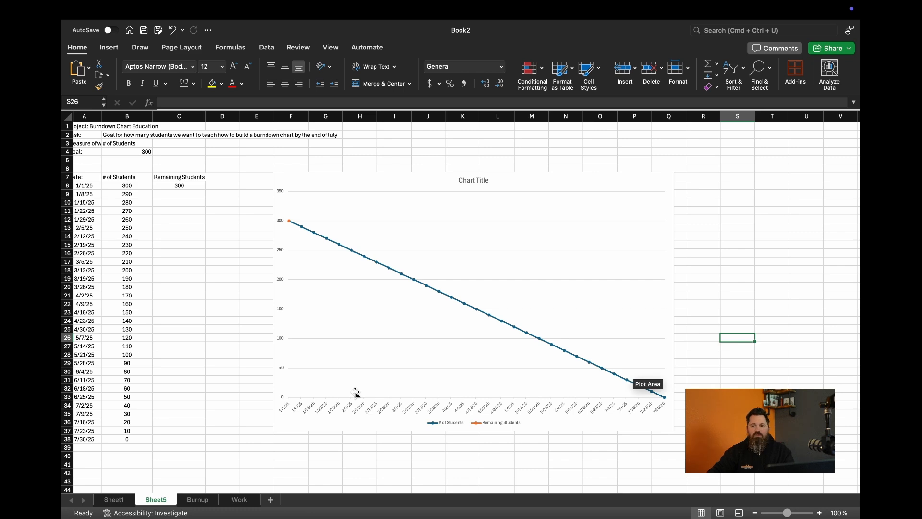
# Set the line color of the 3/12/25 data point in the # of Students series to black
pyautogui.click(411, 279)
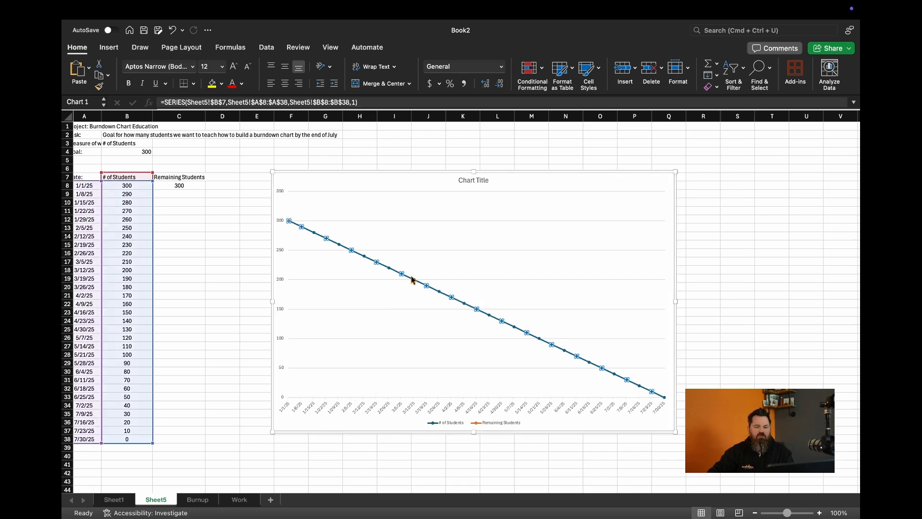
pyautogui.doubleClick(412, 280)
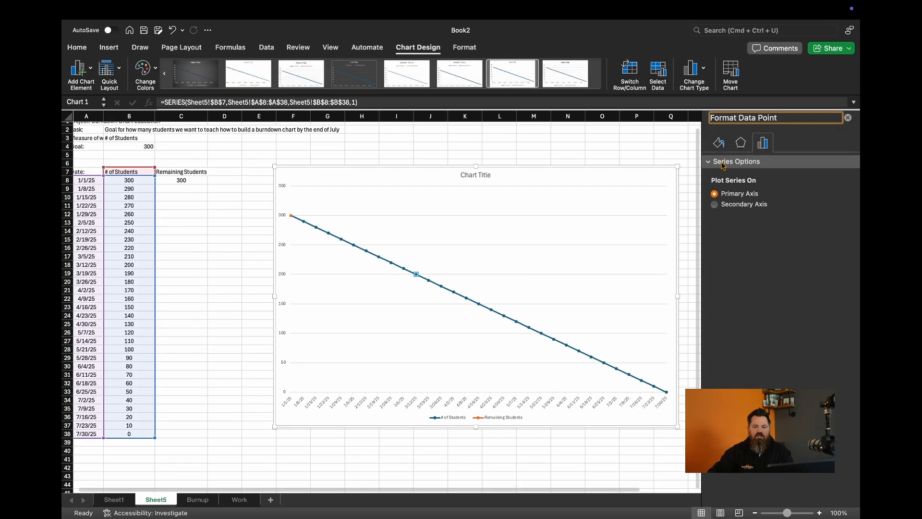
pyautogui.click(718, 143)
pyautogui.click(847, 251)
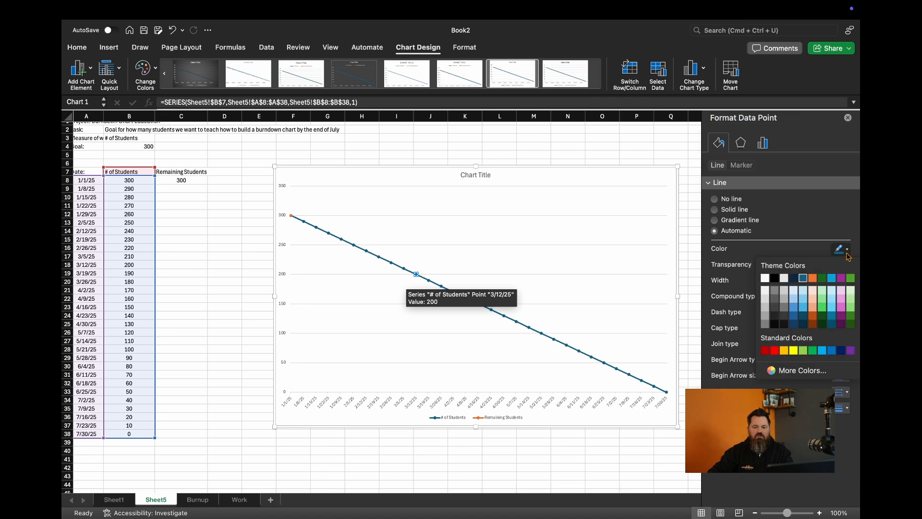
pyautogui.click(774, 278)
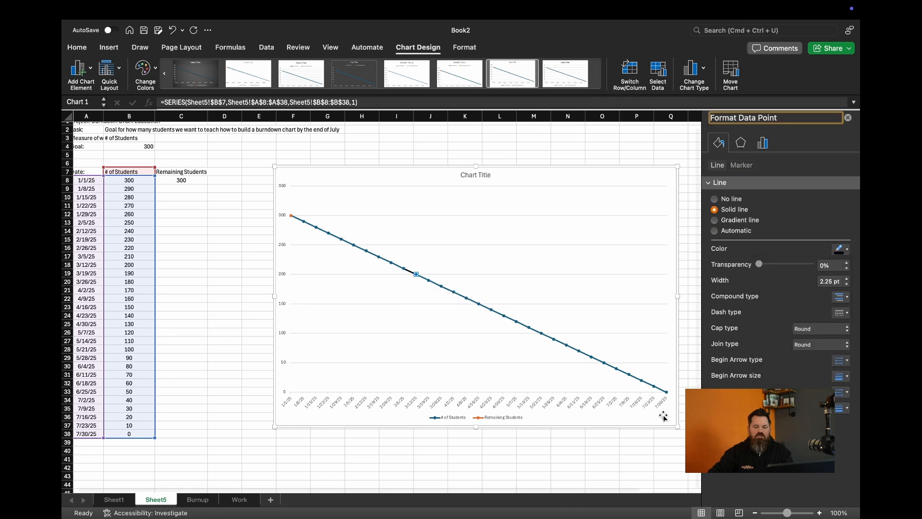
pyautogui.click(601, 458)
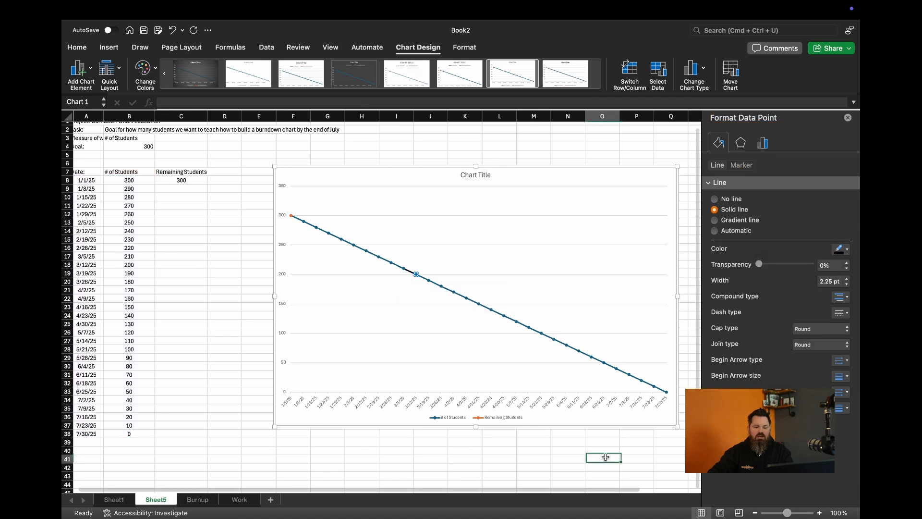
# Set the maximum bound of the chart's vertical axis to 325
pyautogui.click(279, 266)
pyautogui.click(283, 276)
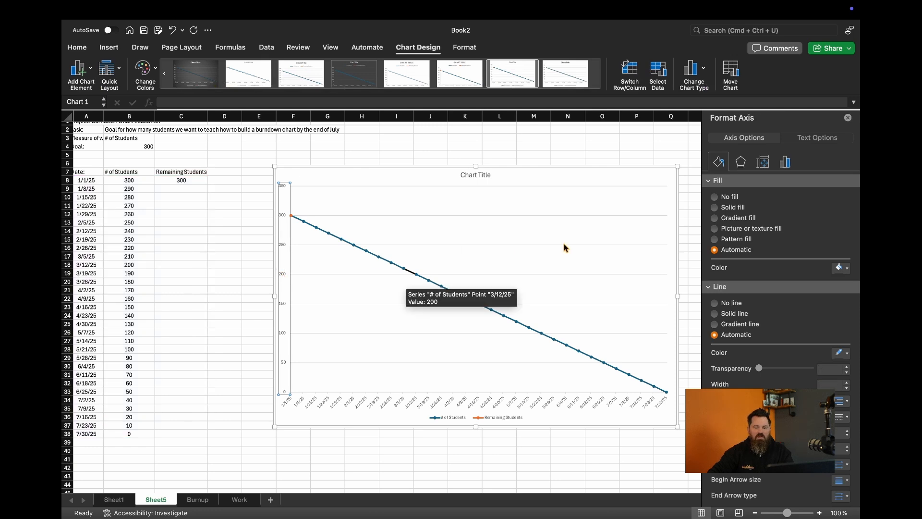
pyautogui.click(786, 164)
pyautogui.click(764, 164)
pyautogui.click(740, 164)
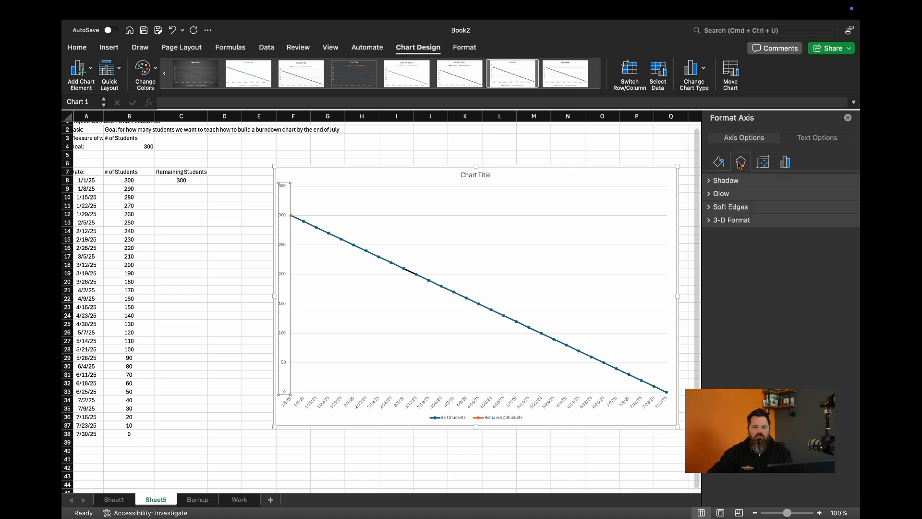
pyautogui.click(719, 163)
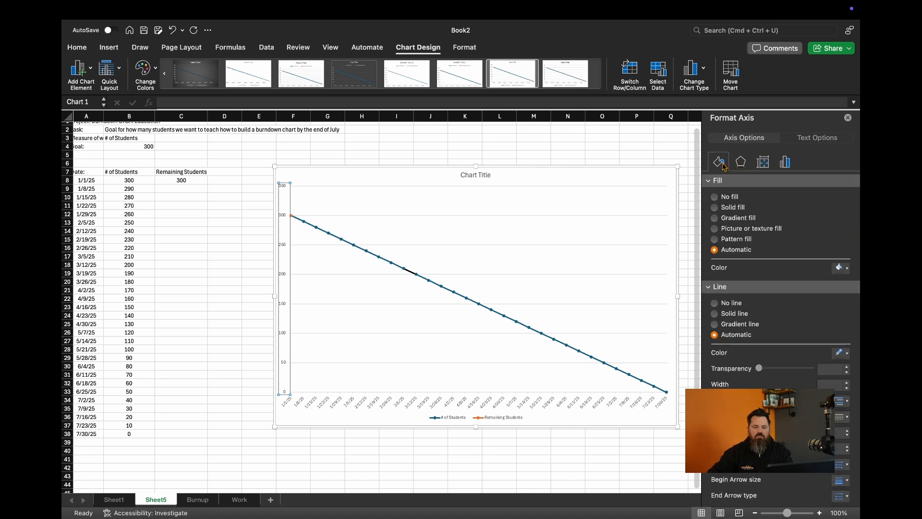
pyautogui.click(818, 138)
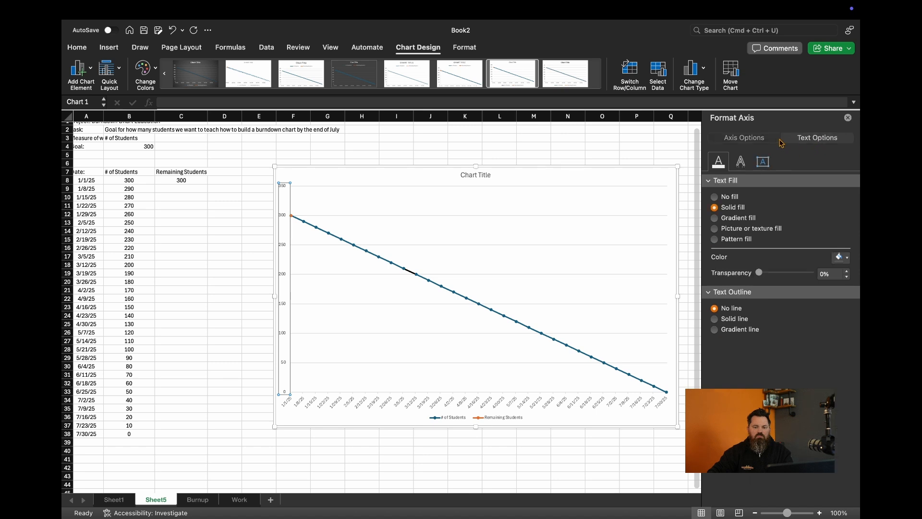
pyautogui.click(755, 140)
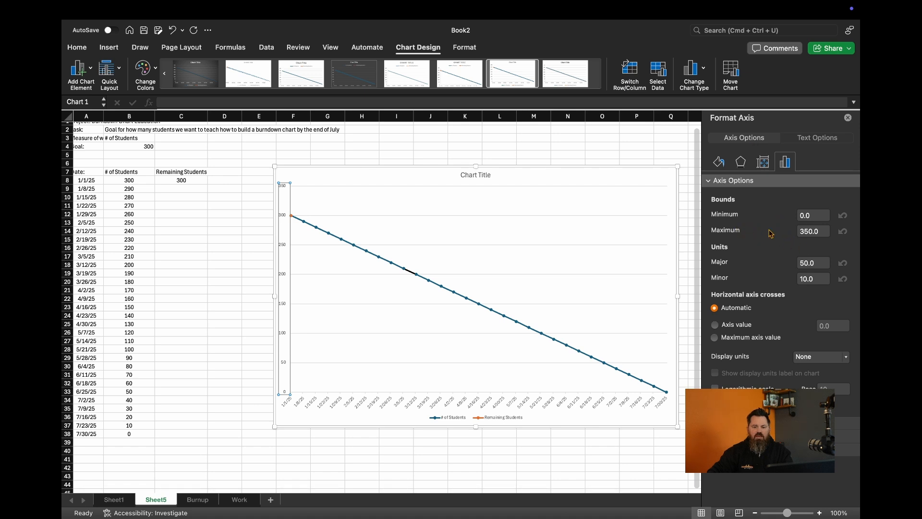
pyautogui.click(809, 231)
pyautogui.press('BackSpace')
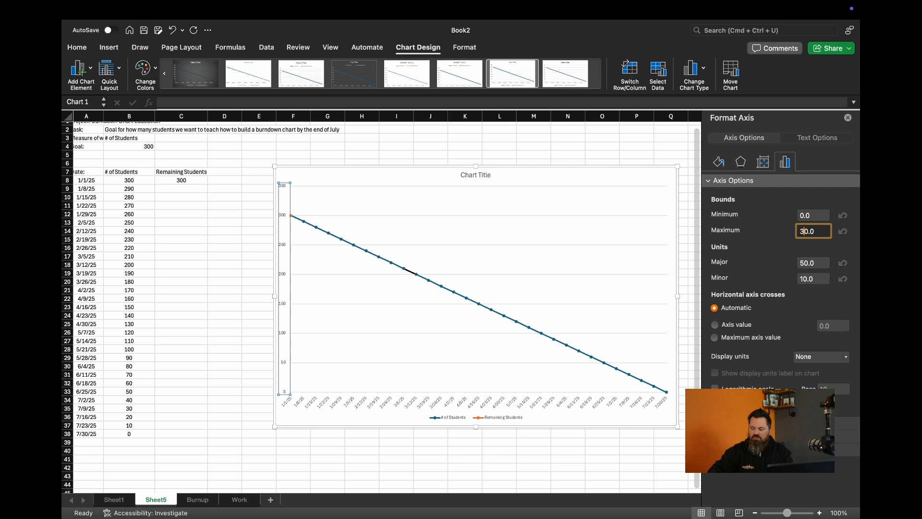
pyautogui.write('25')
pyautogui.press('Delete')
pyautogui.press('Return')
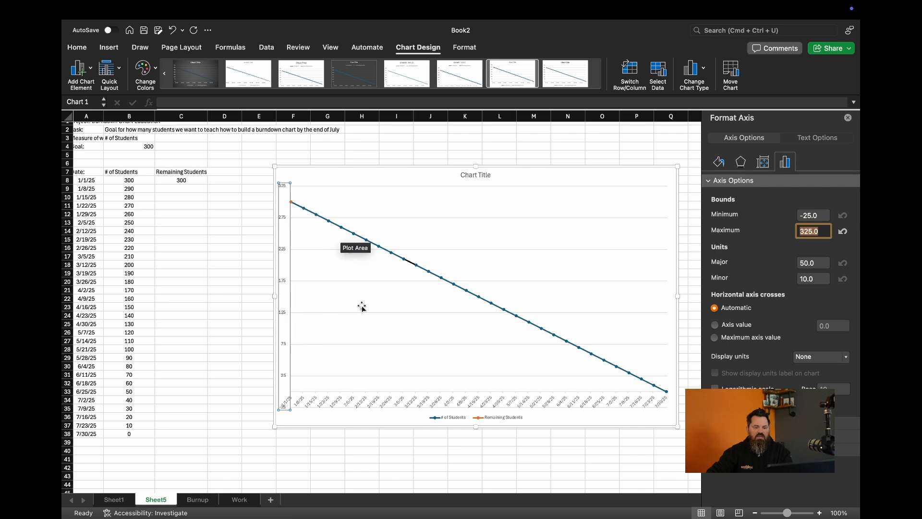
# Set the maximum bound of the chart's horizontal date axis to 8/7/25
pyautogui.scroll(-1, 364, 323)
pyautogui.scroll(1, 364, 330)
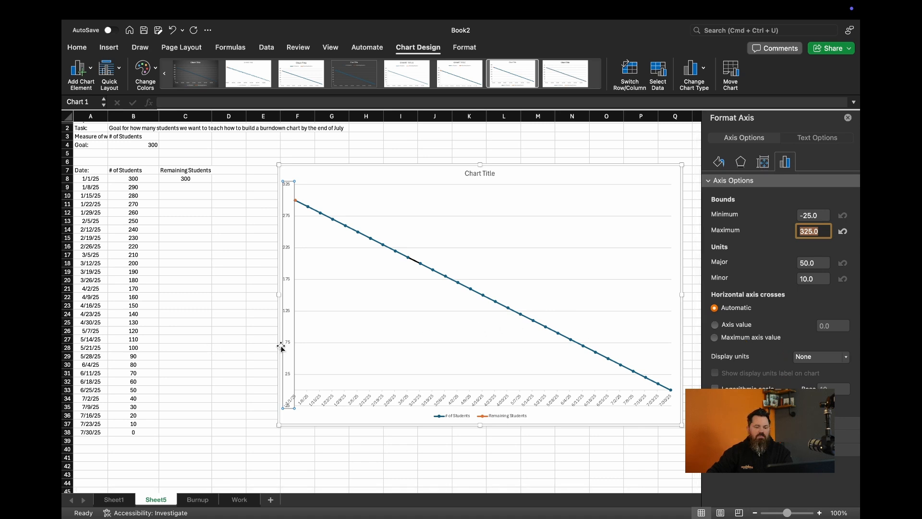
pyautogui.click(370, 403)
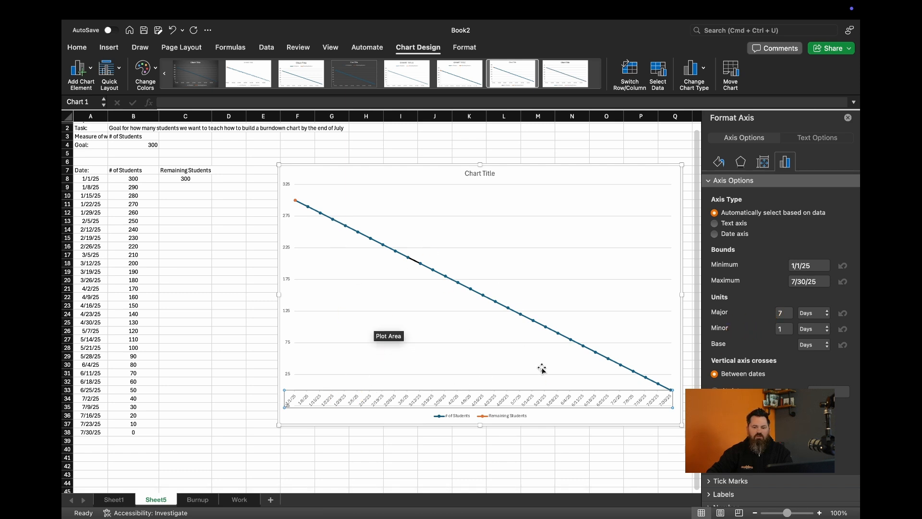
pyautogui.click(805, 281)
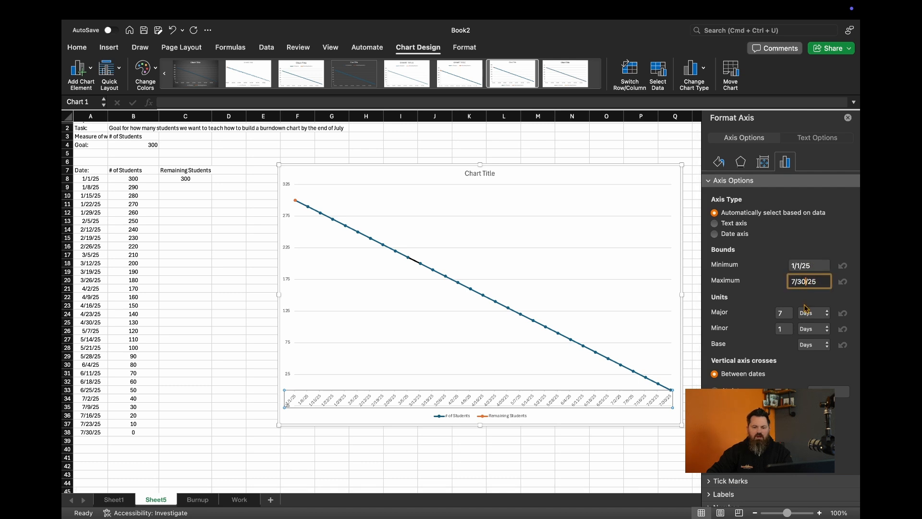
pyautogui.press('BackSpace')
pyautogui.press('BackSpace')
pyautogui.write('7')
pyautogui.press('BackSpace')
pyautogui.write('8')
pyautogui.press('Return')
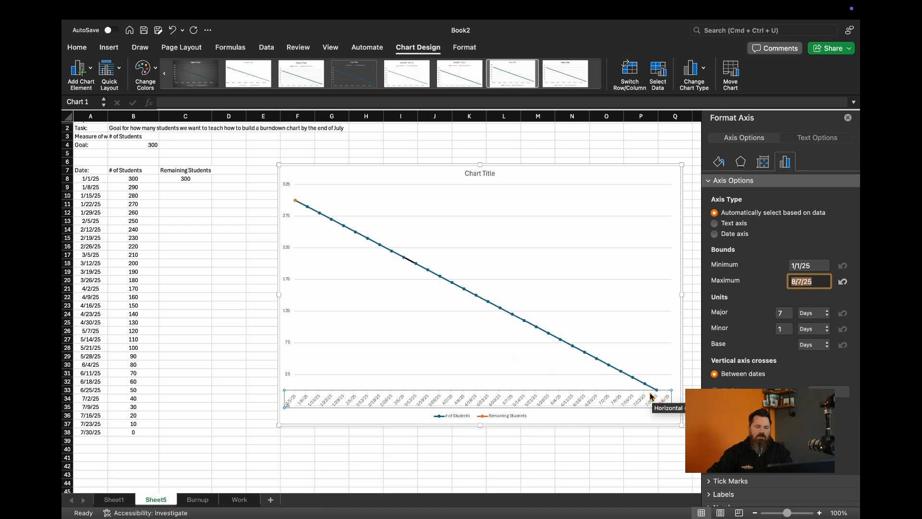
# Change the chart title to "Burndown Chart for Students Learning Burndown Charts"
pyautogui.click(480, 174)
pyautogui.tripleClick(481, 173)
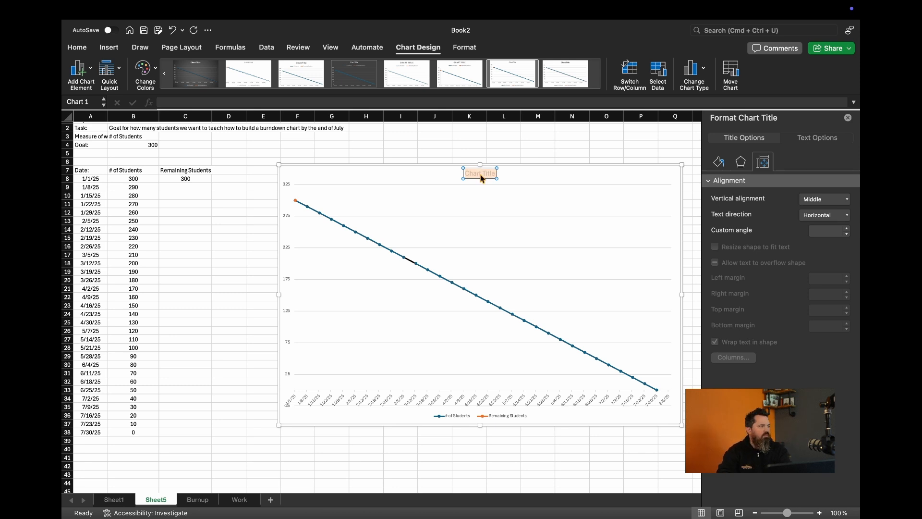
pyautogui.write('Burndown Chart for Students Learning Burndown Charts')
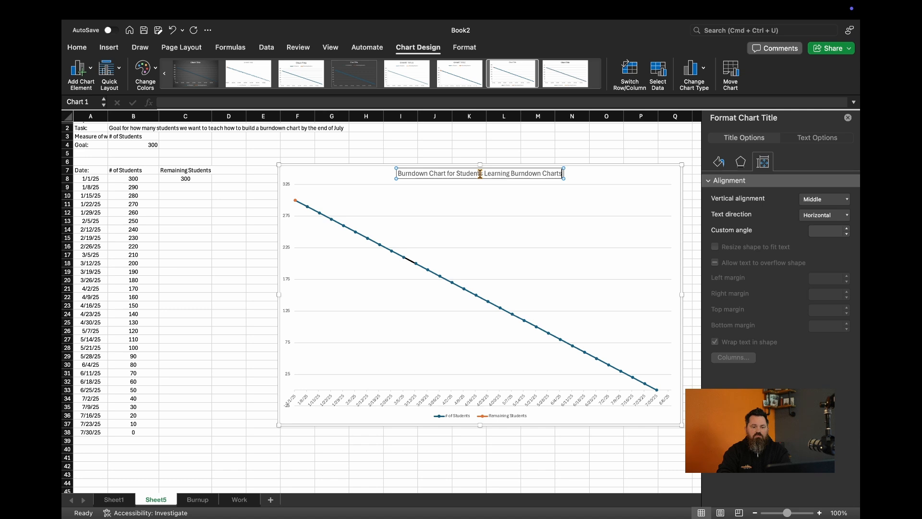
pyautogui.click(514, 152)
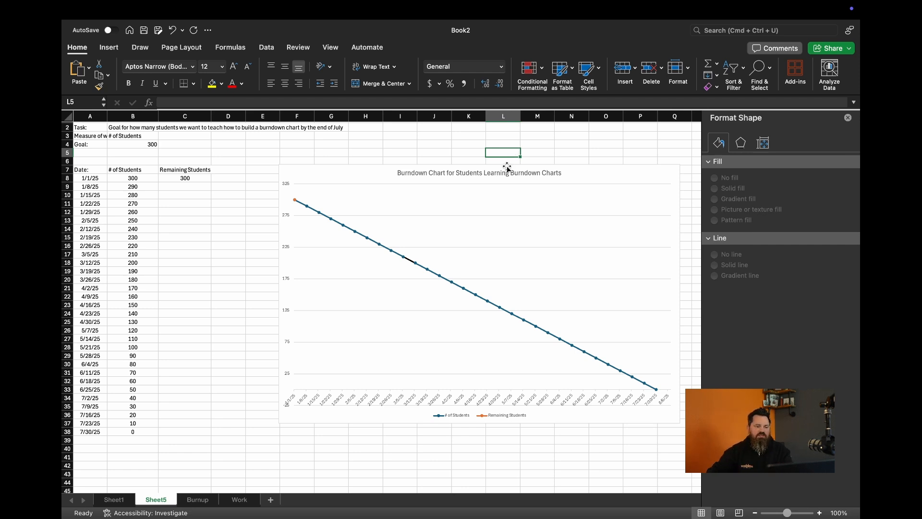
# Enter 250 as the Remaining Students value for both 1/8/25 and 1/15/25
pyautogui.click(180, 187)
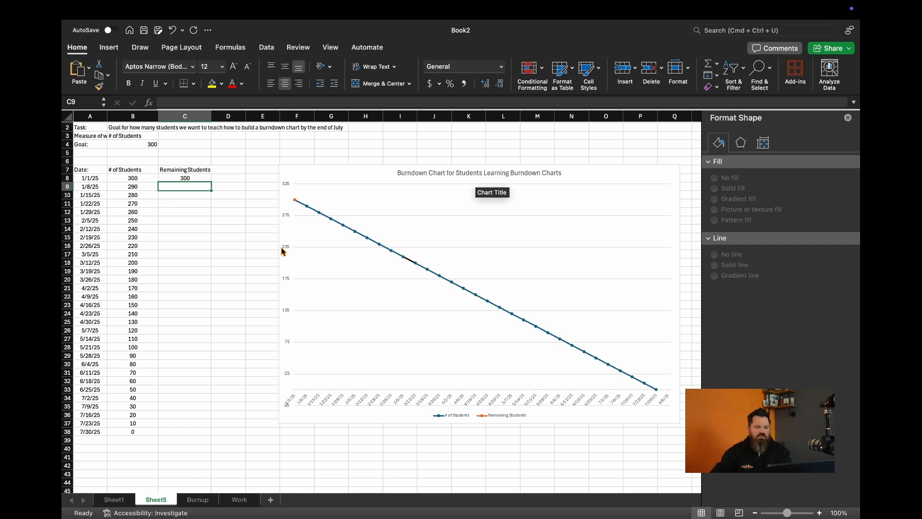
pyautogui.write('250')
pyautogui.press('Return')
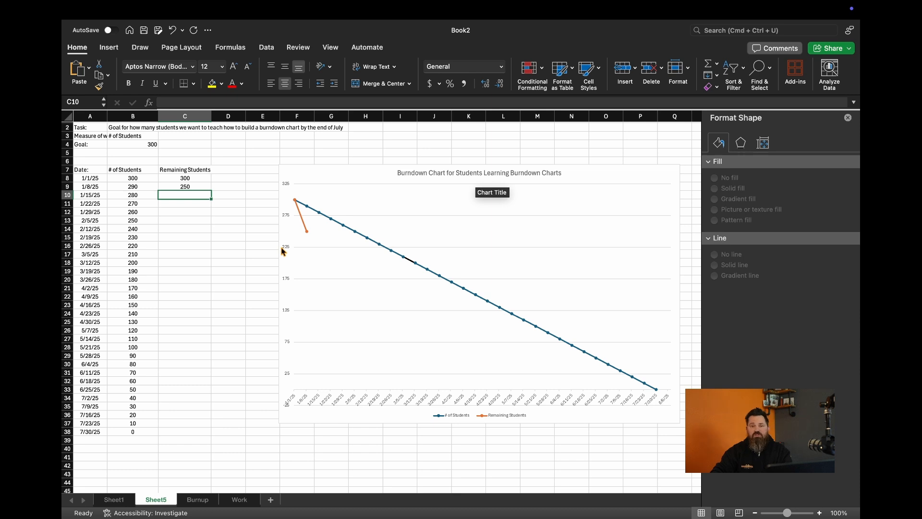
pyautogui.write('2500')
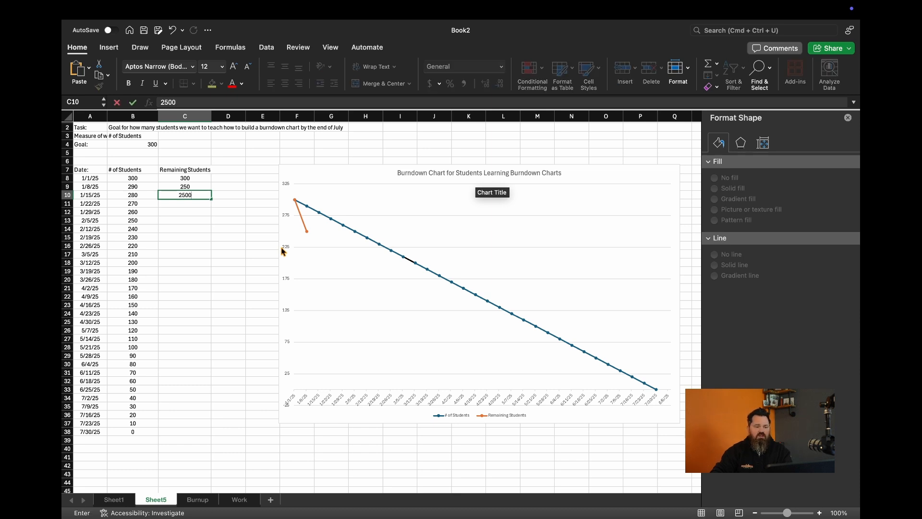
pyautogui.press('BackSpace')
pyautogui.press('Return')
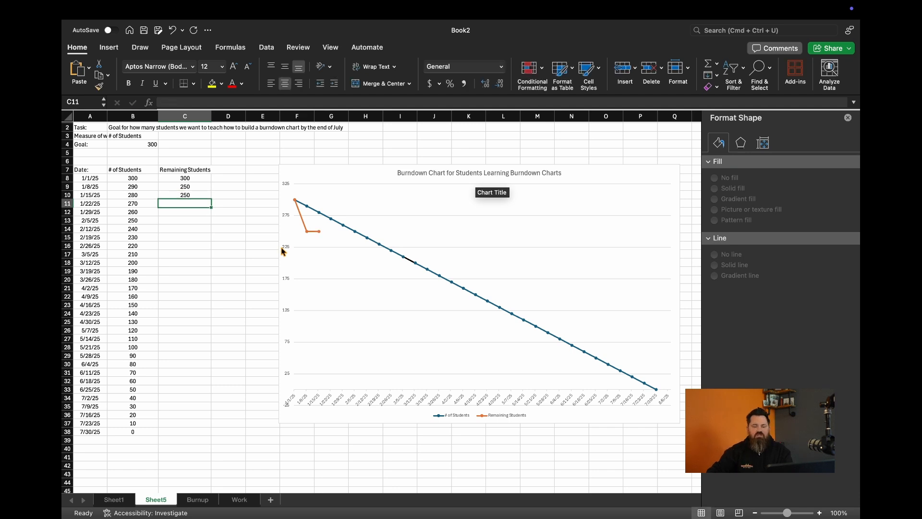
# Paste the copied remaining-student values over C9:C38, covering 1/8/25 to 7/30/25
pyautogui.moveTo(300, 212)
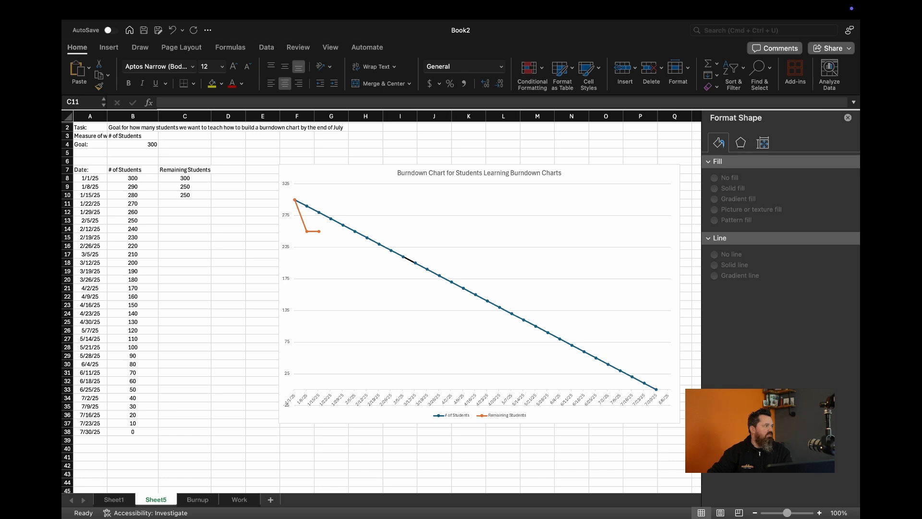
pyautogui.click(191, 206)
pyautogui.moveTo(189, 186); pyautogui.dragTo(186, 431)
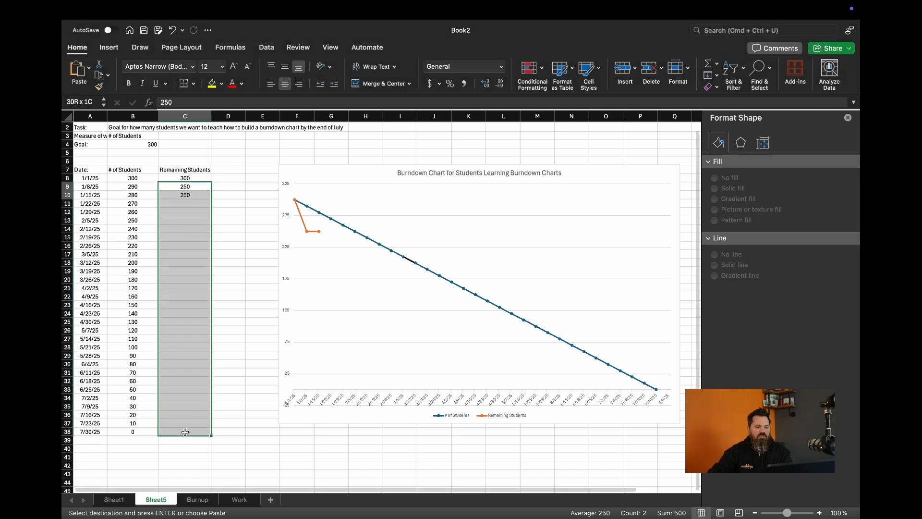
pyautogui.rightClick(184, 403)
pyautogui.click(199, 211)
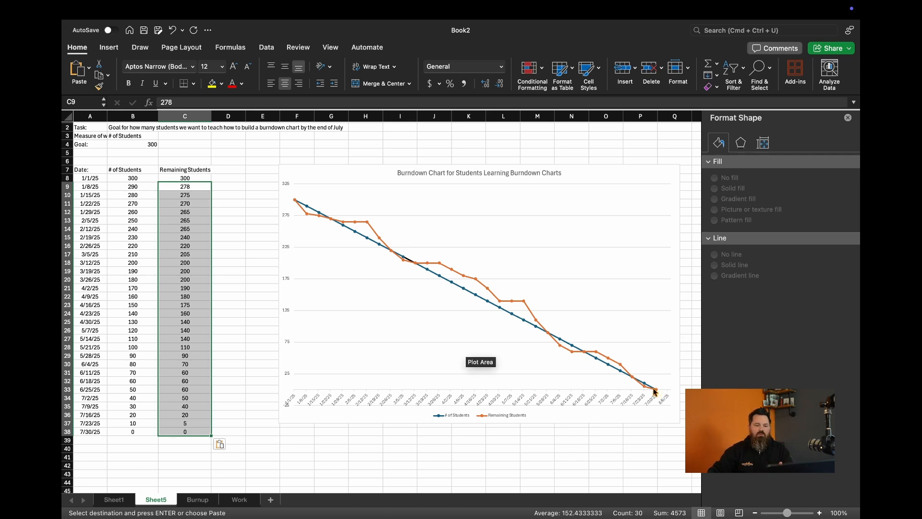
# Copy the whole burndown chart to the clipboard
pyautogui.moveTo(486, 292)
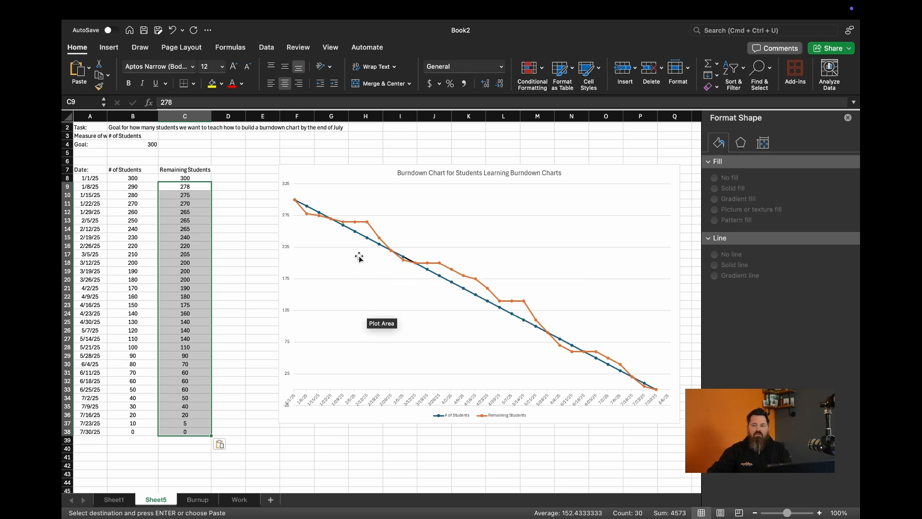
pyautogui.click(575, 191)
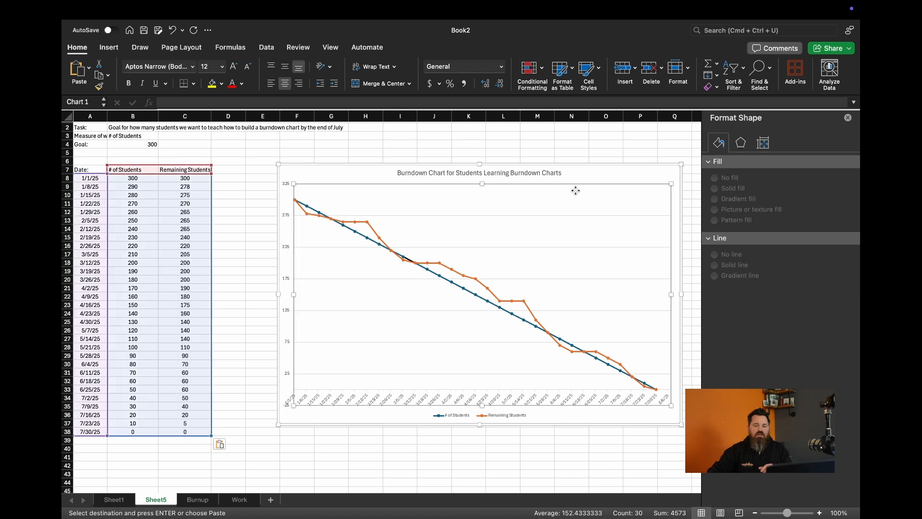
pyautogui.rightClick(577, 190)
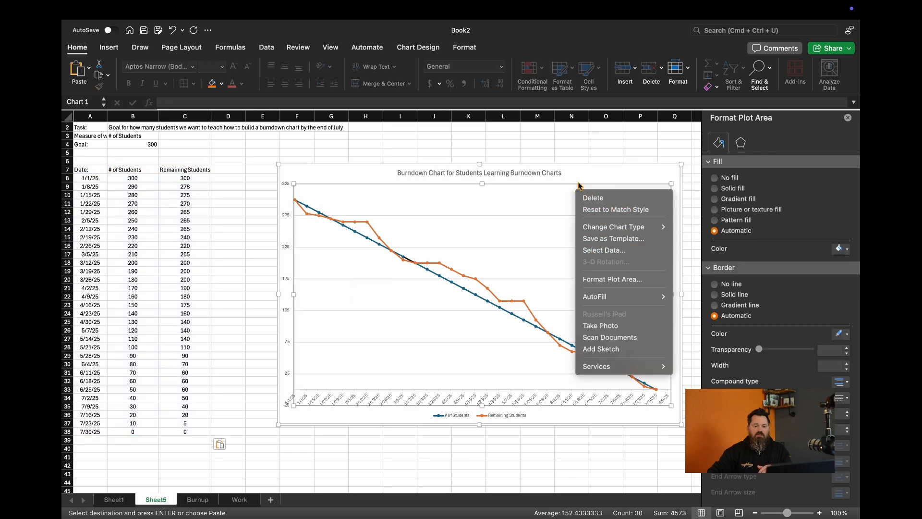
pyautogui.click(578, 174)
pyautogui.rightClick(578, 173)
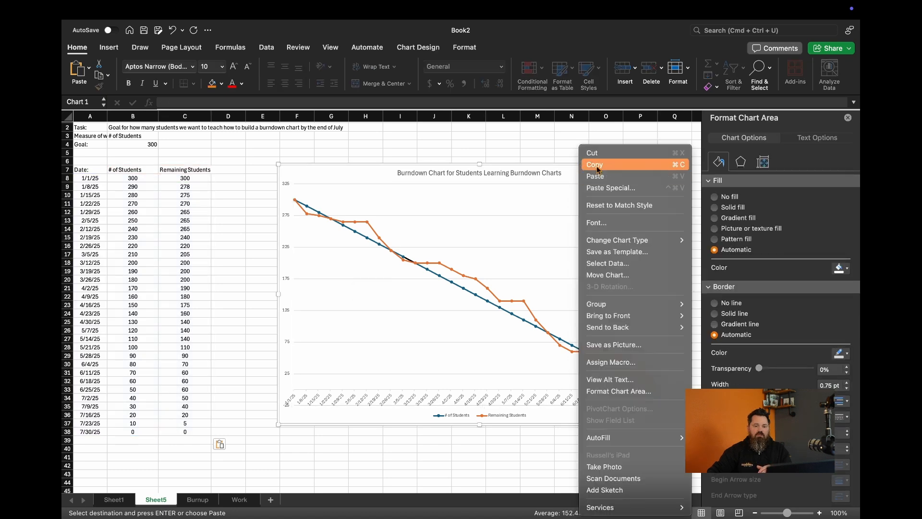
pyautogui.click(598, 167)
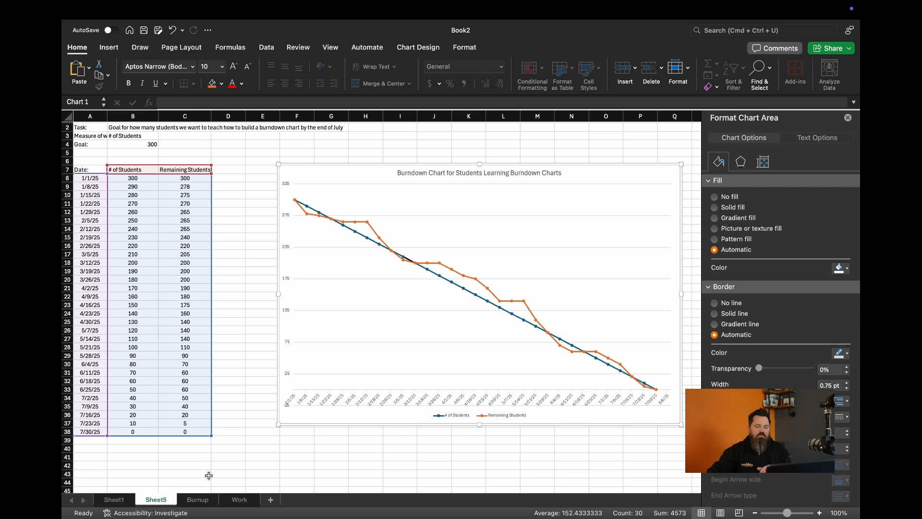
# Open the Burnup sheet, close the formatting pane and examine the planned and actual work values against the chart
pyautogui.click(198, 501)
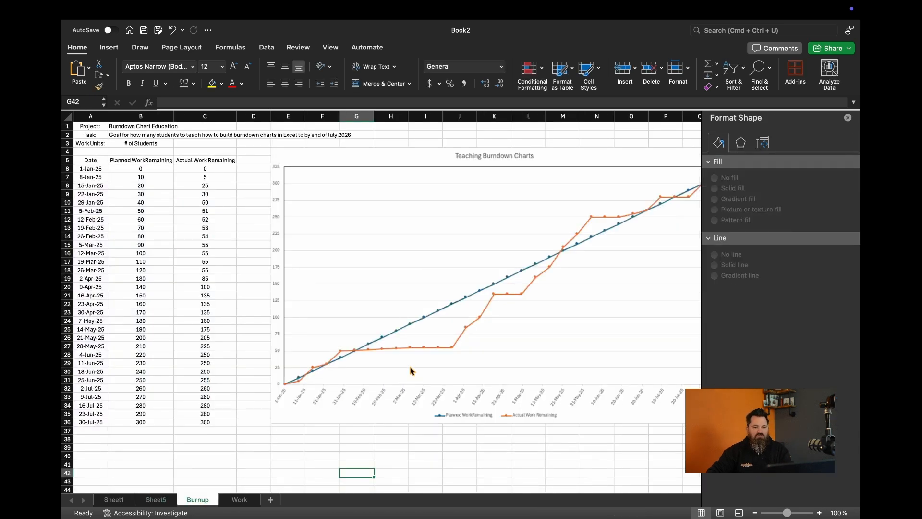
pyautogui.scroll(-2, 411, 370)
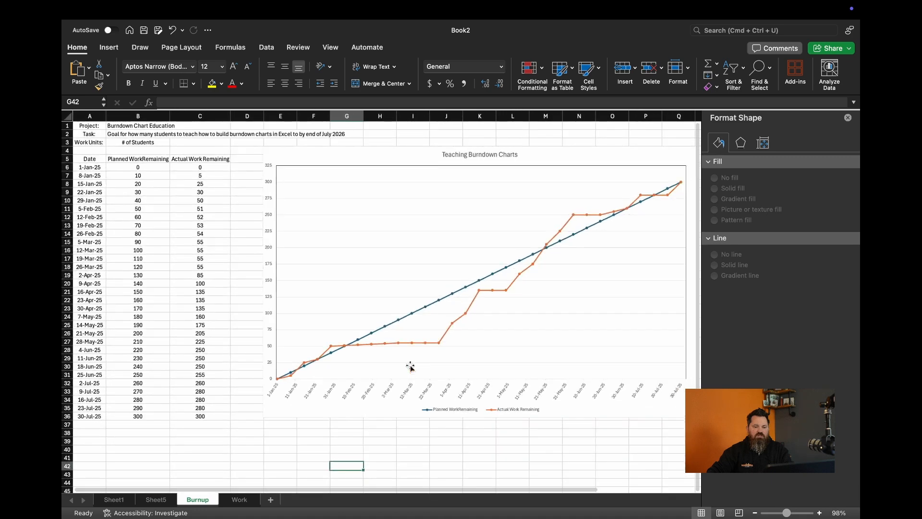
pyautogui.scroll(-1, 321, 268)
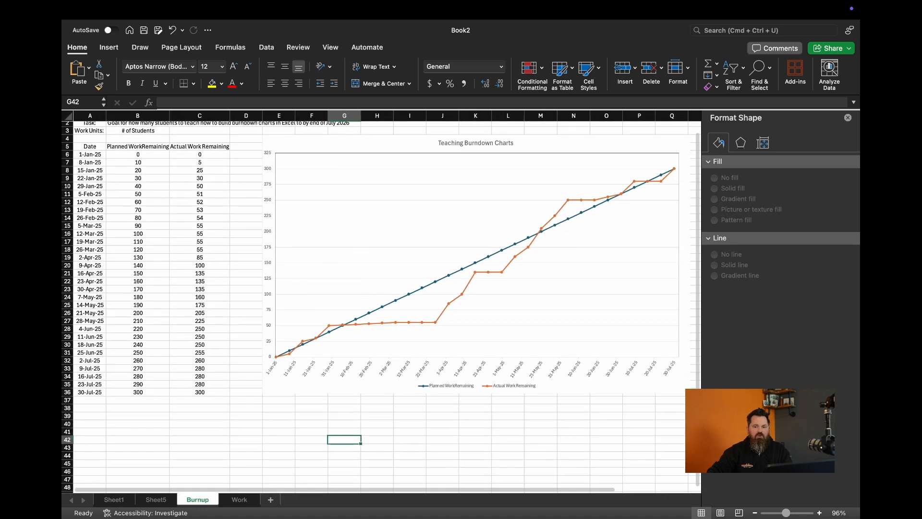
pyautogui.click(848, 117)
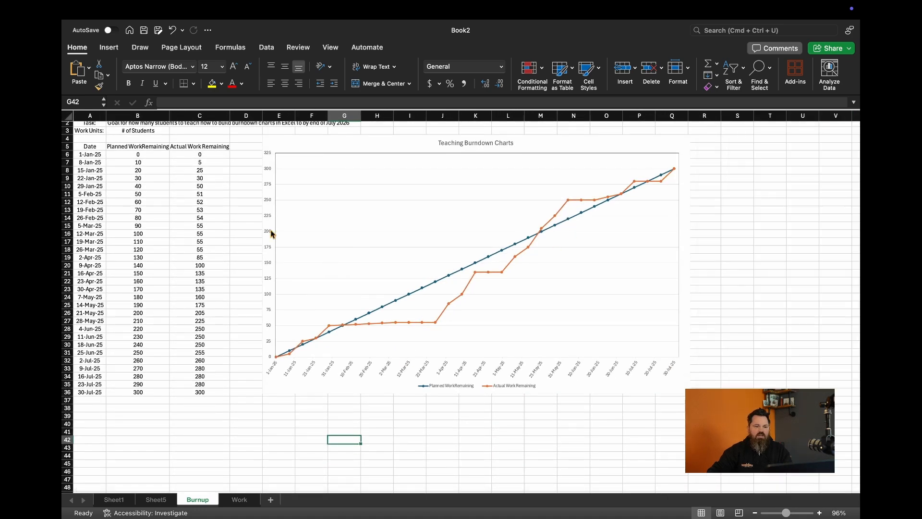
pyautogui.scroll(-1, 211, 158)
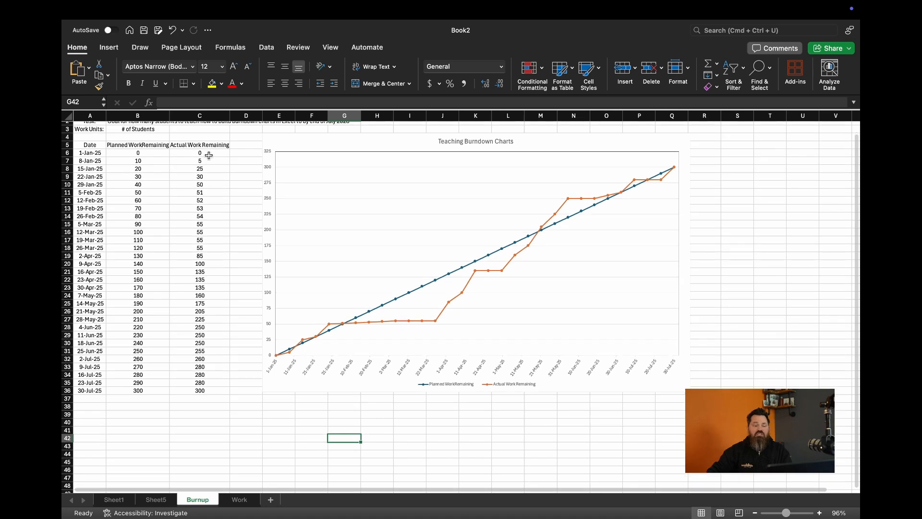
pyautogui.click(208, 153)
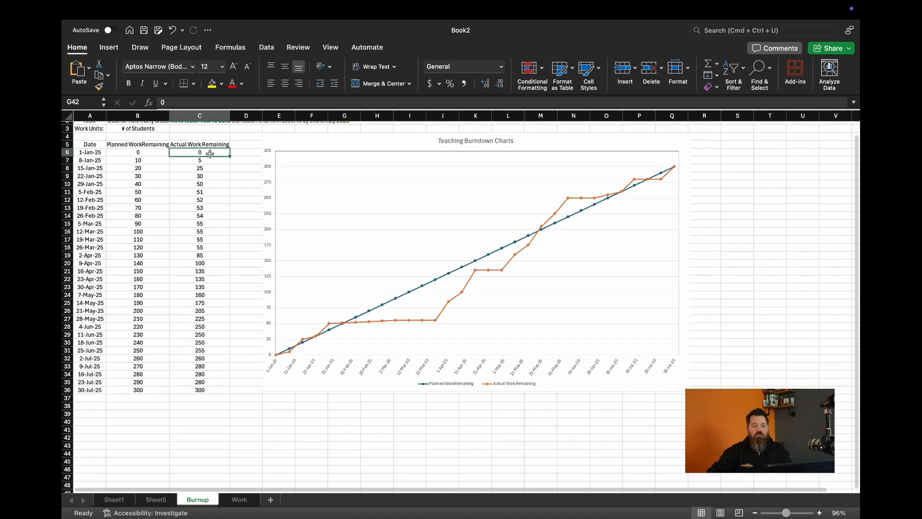
pyautogui.click(161, 153)
pyautogui.click(145, 389)
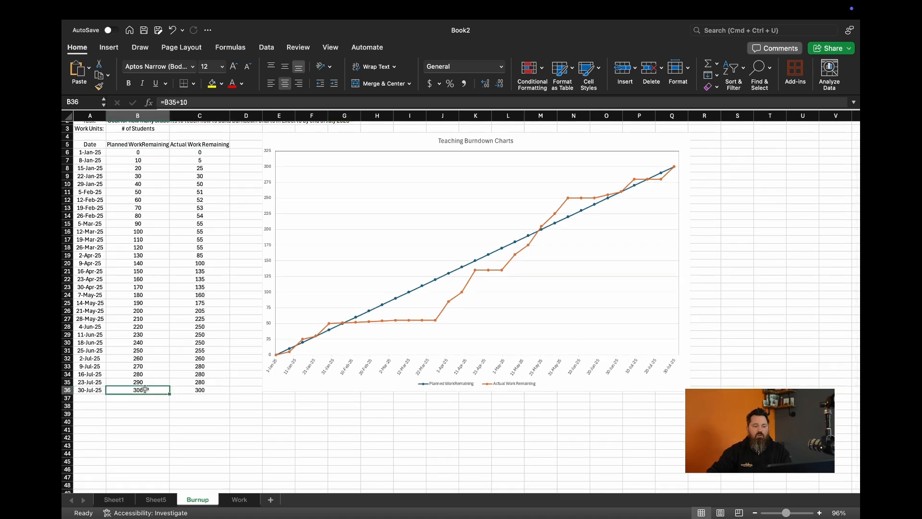
pyautogui.moveTo(198, 153); pyautogui.dragTo(199, 223)
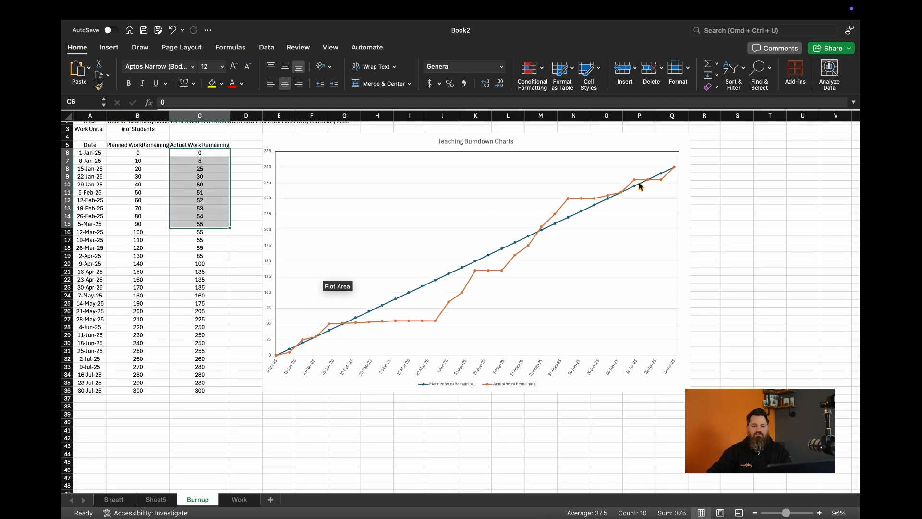
pyautogui.scroll(1, 500, 303)
# On the Work sheet, enter Actual Work Remaining values of 25, 20 and 15 for 1-Feb-25, 1-Mar-25 and 1-Apr-25
pyautogui.click(240, 500)
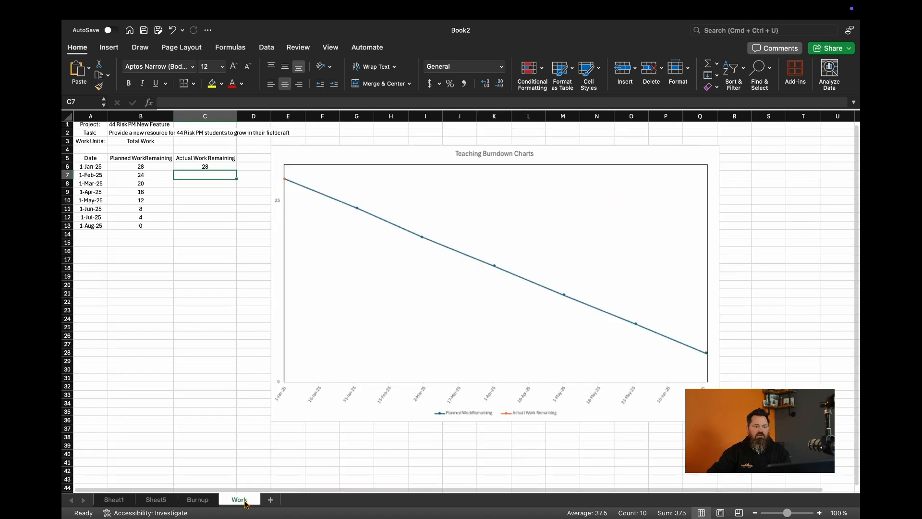
pyautogui.scroll(-1, 147, 177)
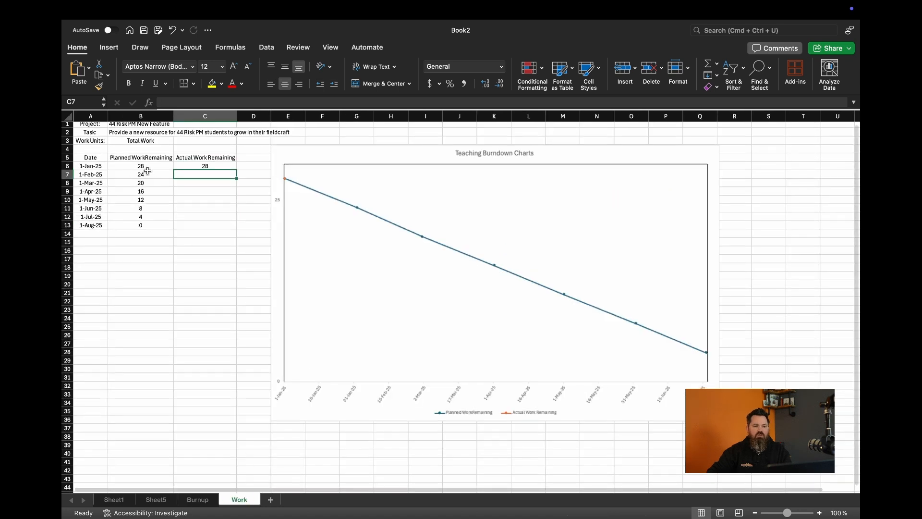
pyautogui.click(146, 167)
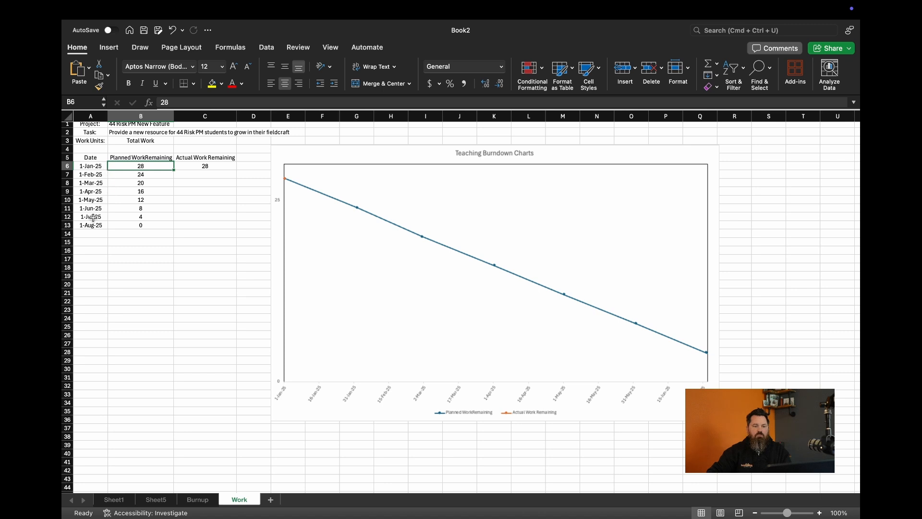
pyautogui.scroll(1, 137, 212)
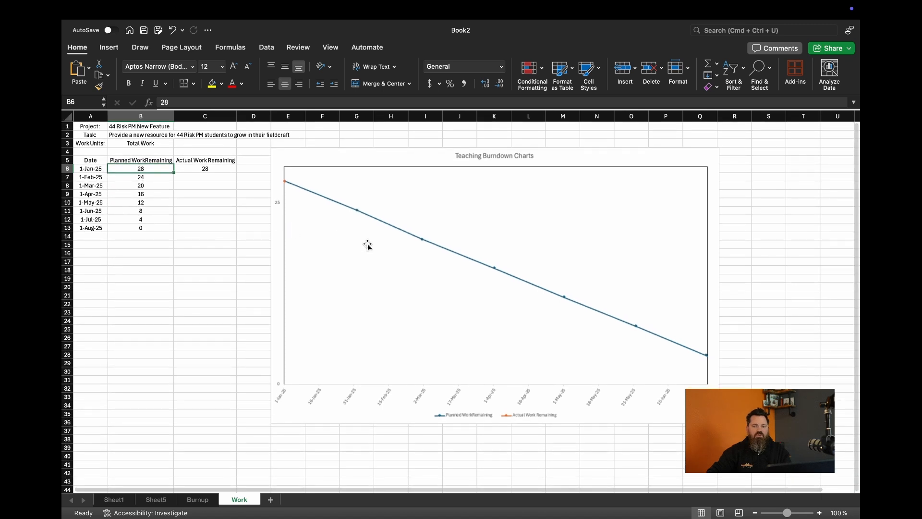
pyautogui.click(220, 178)
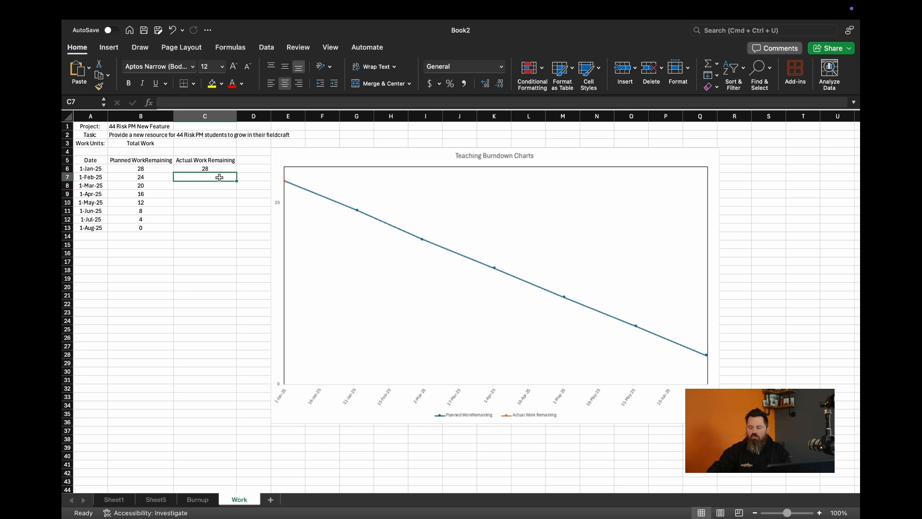
pyautogui.write('25')
pyautogui.press('Return')
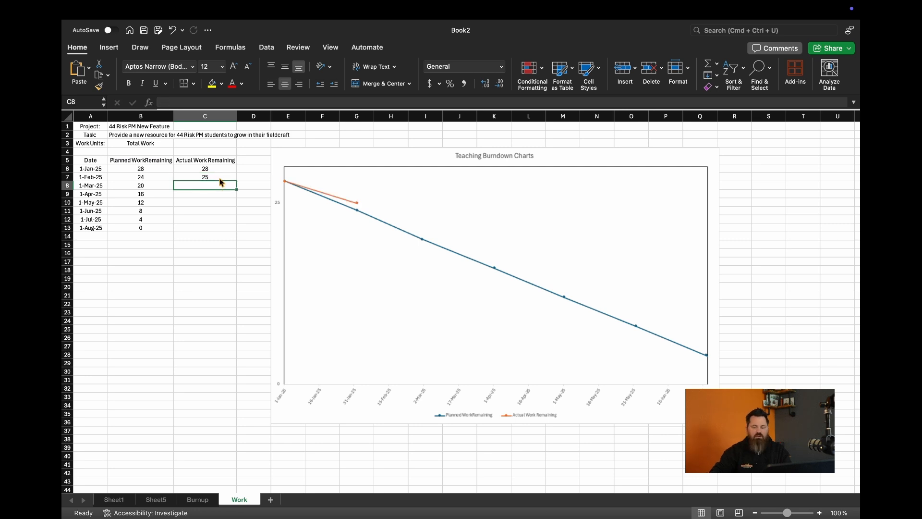
pyautogui.write('2')
pyautogui.press('BackSpace')
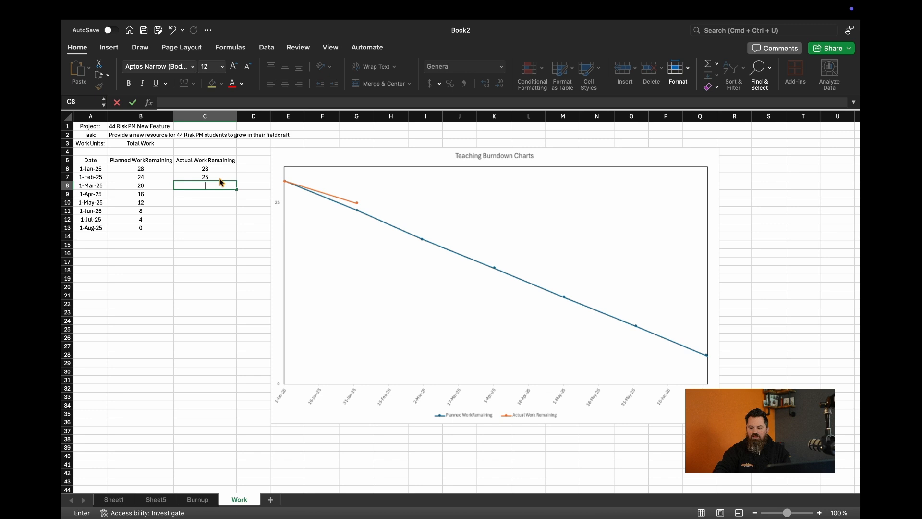
pyautogui.write('20')
pyautogui.press('Return')
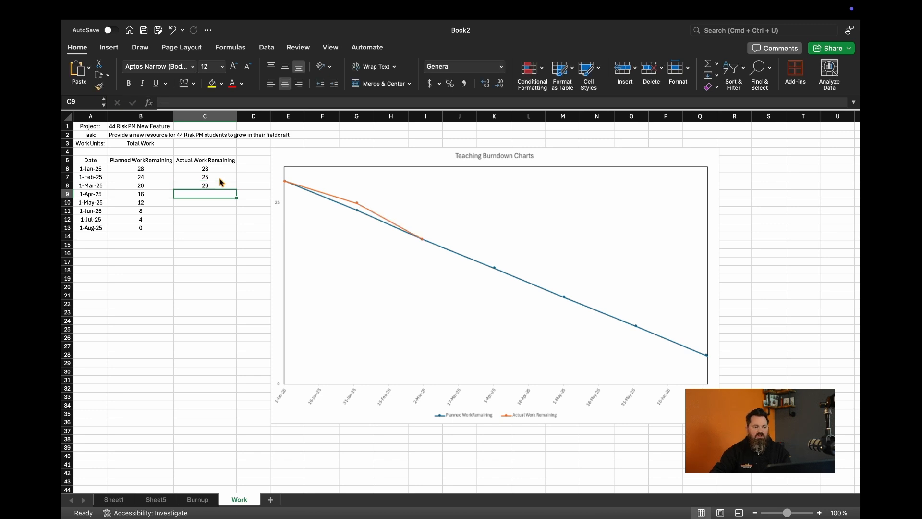
pyautogui.write('15')
pyautogui.press('Return')
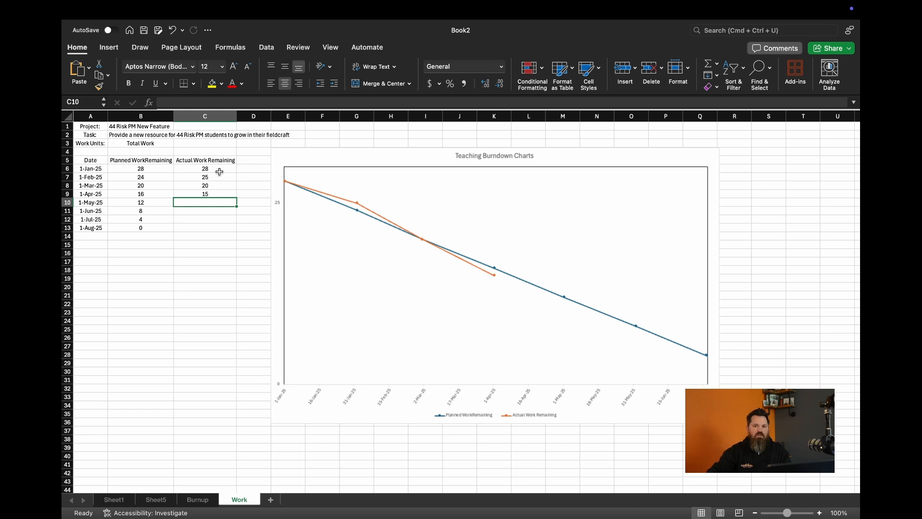
# Open Sheet1 to view its student data and burndown chart
pyautogui.click(114, 500)
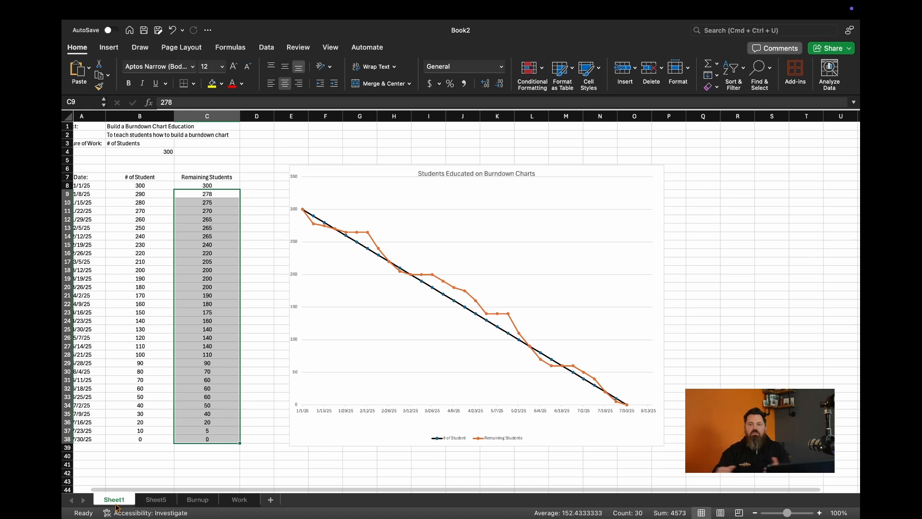